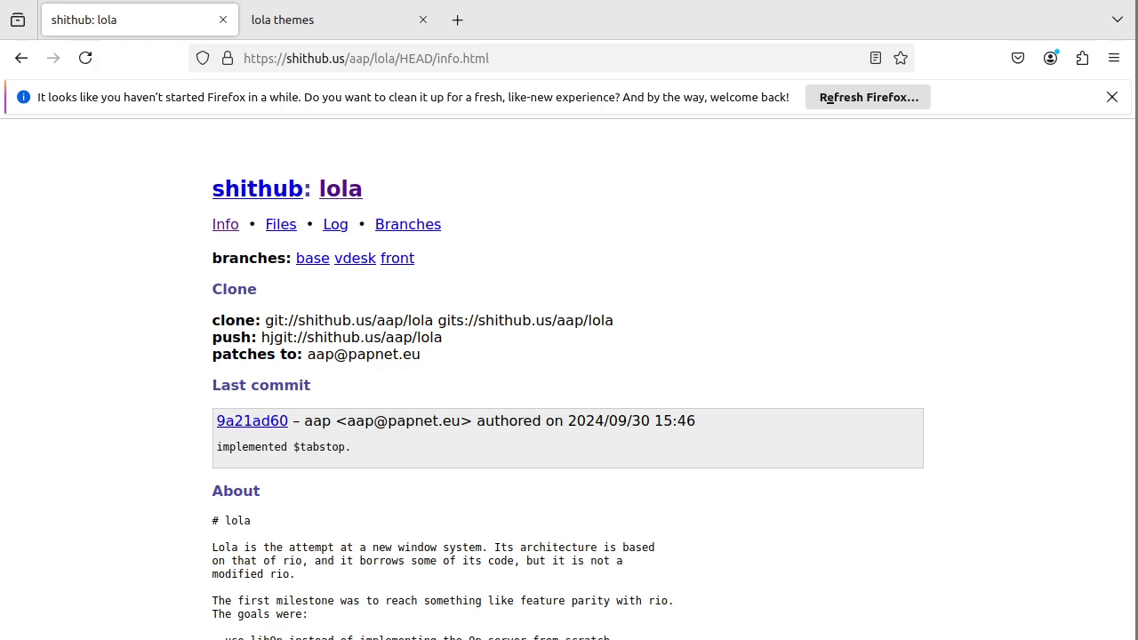
Reload the lola repository info page and read its features, building and color scheme notes.
{"action": "left_click", "coordinate": [85, 58]}
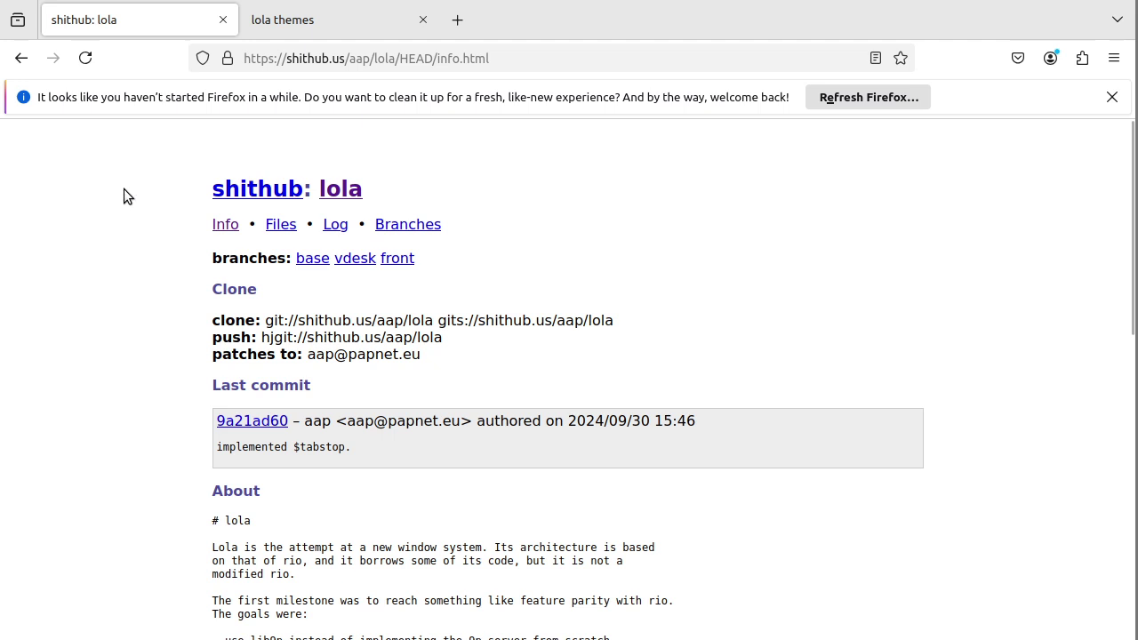
{"action": "scroll", "coordinate": [124, 189], "scroll_direction": "down", "scroll_amount": 4}
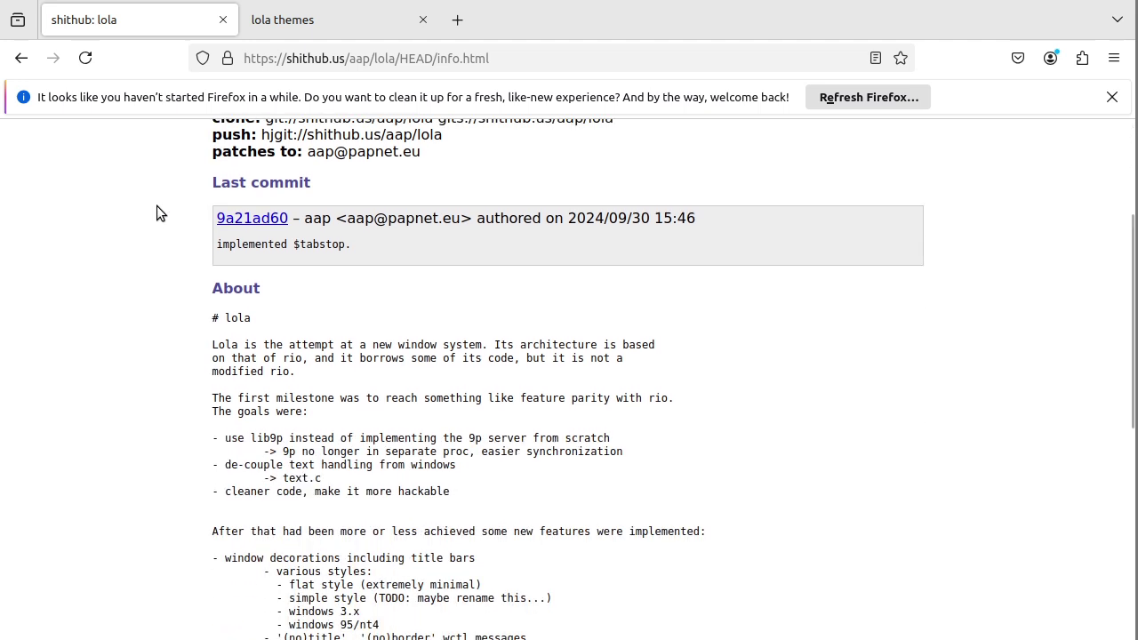
{"action": "scroll", "coordinate": [184, 275], "scroll_direction": "down", "scroll_amount": 4}
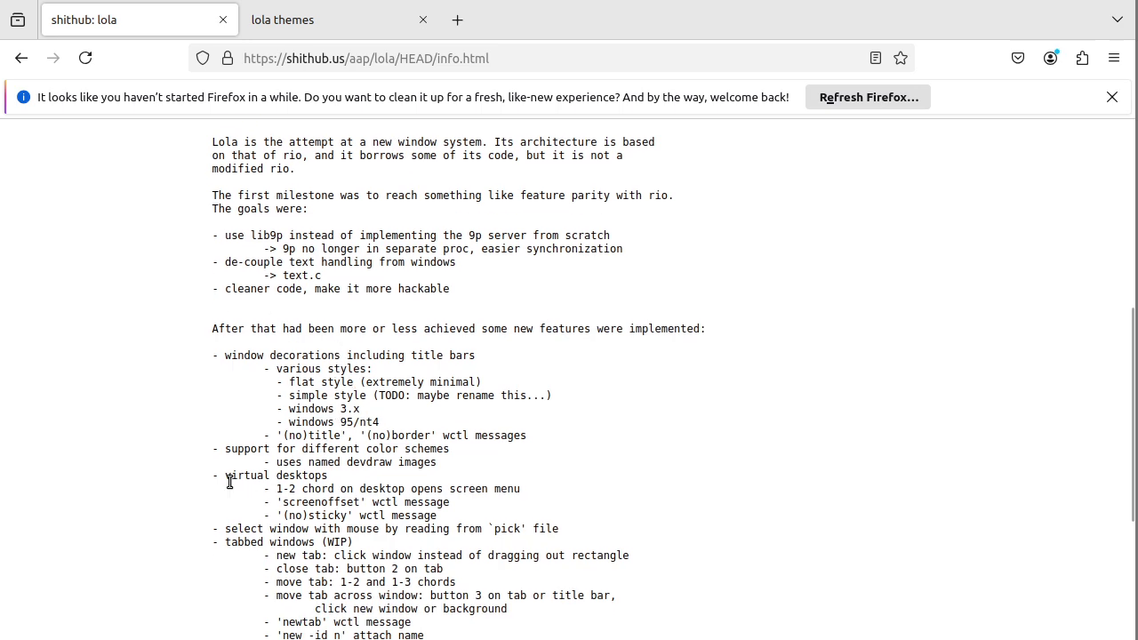
{"action": "scroll", "coordinate": [190, 450], "scroll_direction": "down", "scroll_amount": 4}
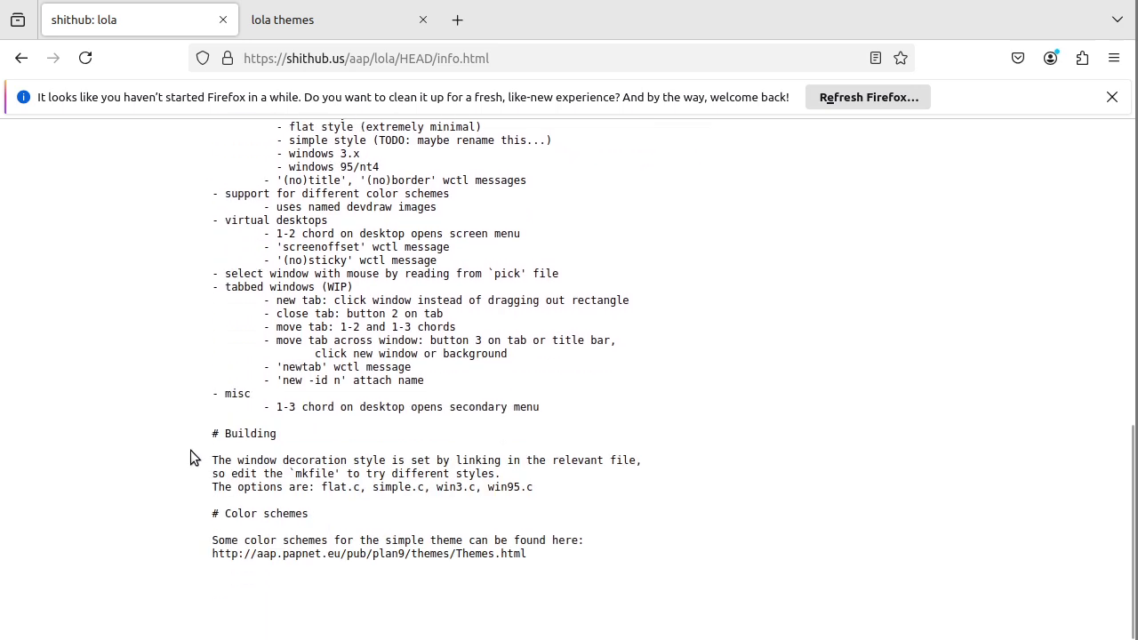
{"action": "scroll", "coordinate": [190, 450], "scroll_direction": "up", "scroll_amount": 6}
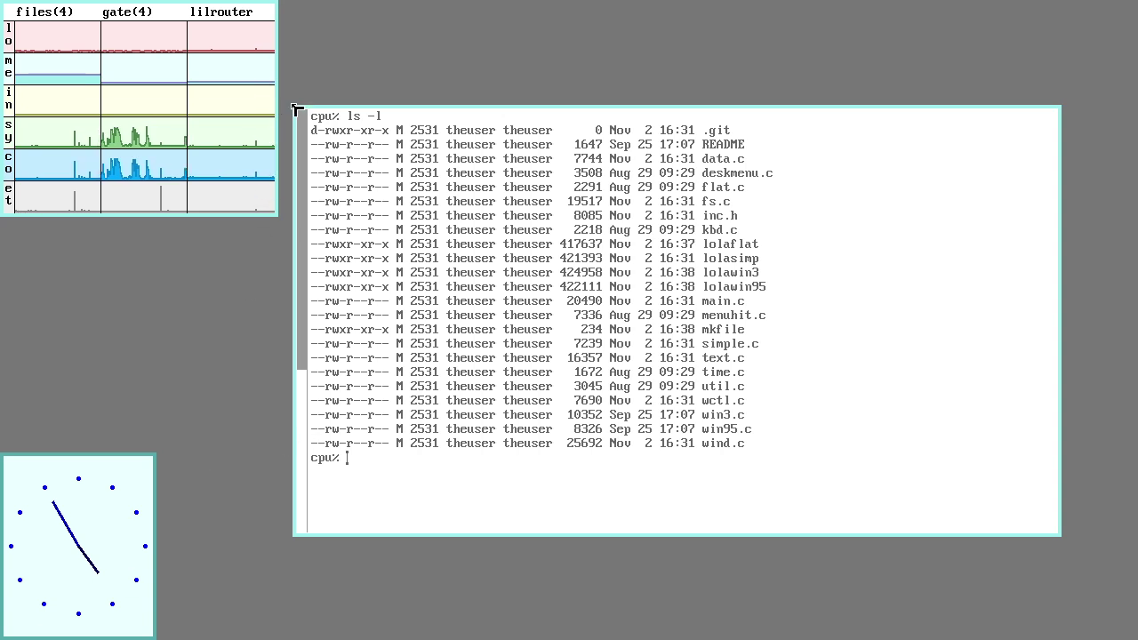
In the Plan 9 desktop, enlarge the terminal window to fill the whole screen and run lolasimp in it.
{"action": "left_click_drag", "start_coordinate": [296, 109], "coordinate": [3, 2]}
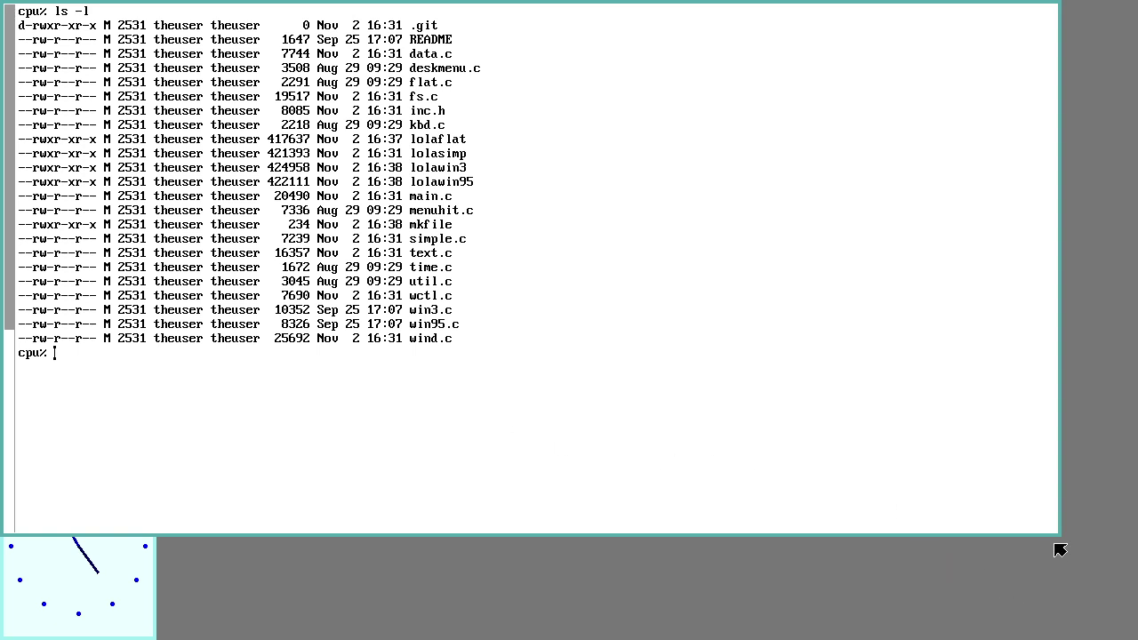
{"action": "left_click_drag", "start_coordinate": [1052, 533], "coordinate": [1136, 637]}
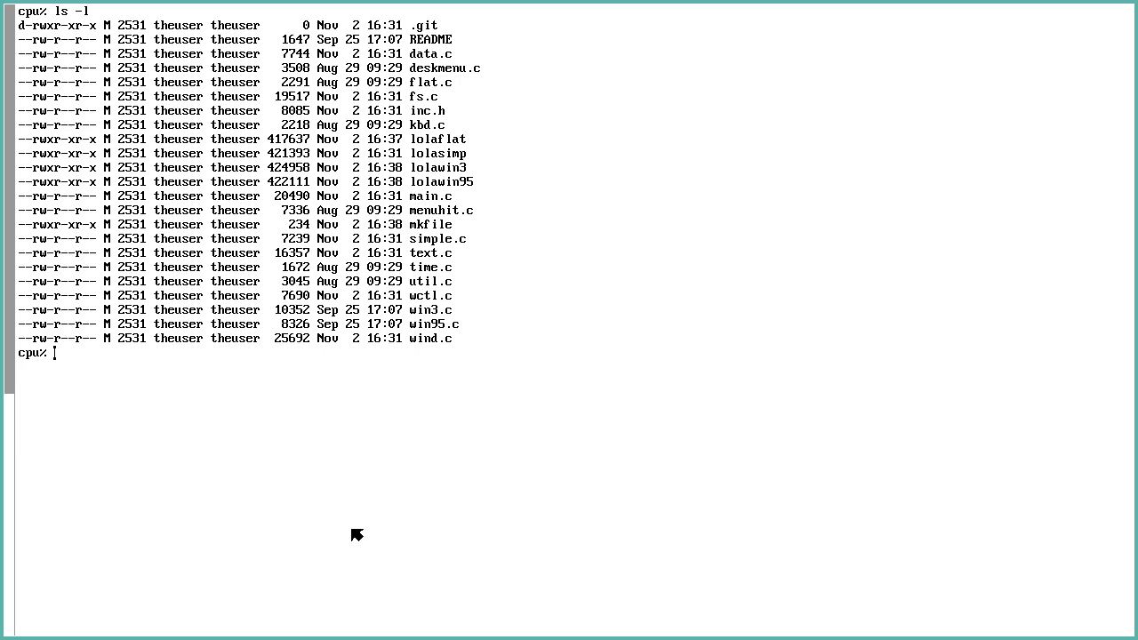
{"action": "type", "text": "lolasimp"}
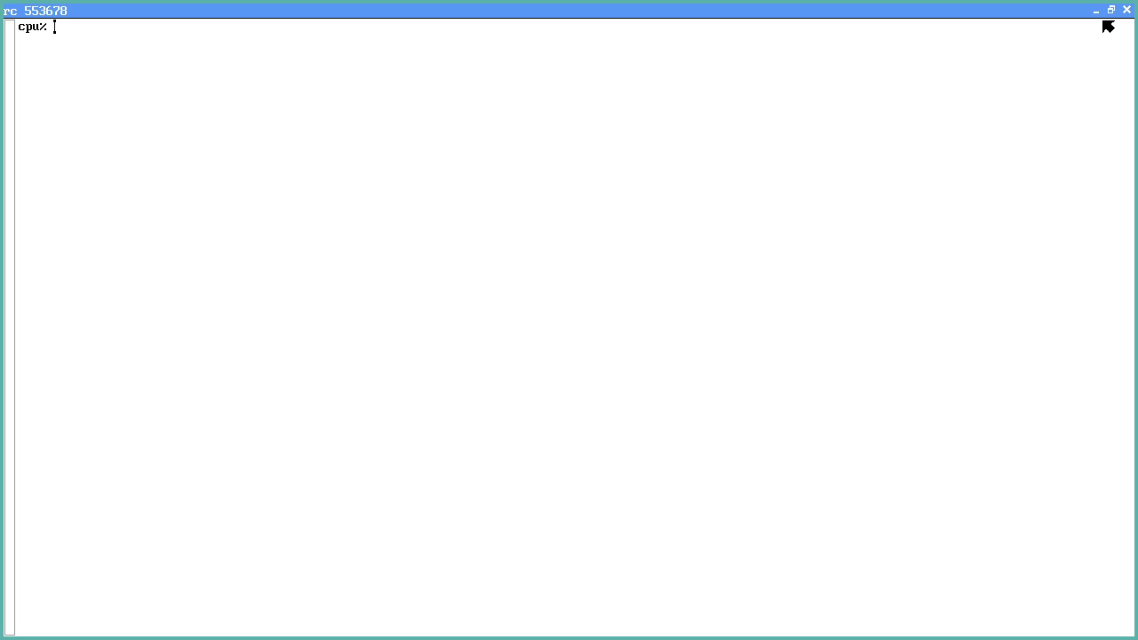
Restore the rc window from full-screen size and read through the intro manual page in it.
{"action": "left_click", "coordinate": [1114, 10]}
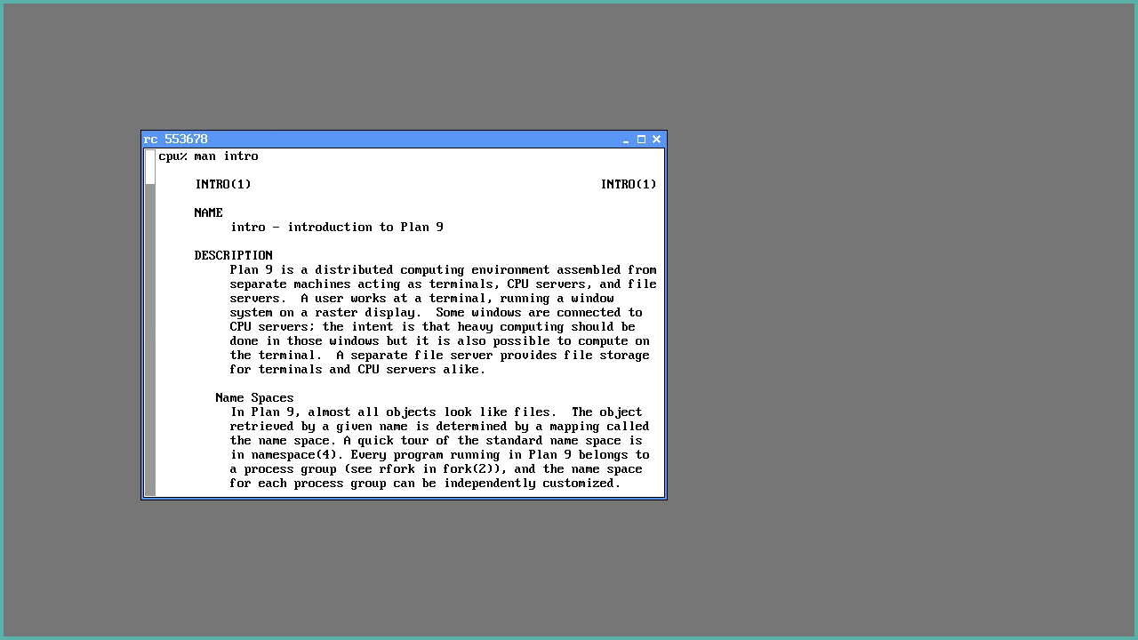
{"action": "scroll", "coordinate": [277, 232], "scroll_direction": "down", "scroll_amount": 10}
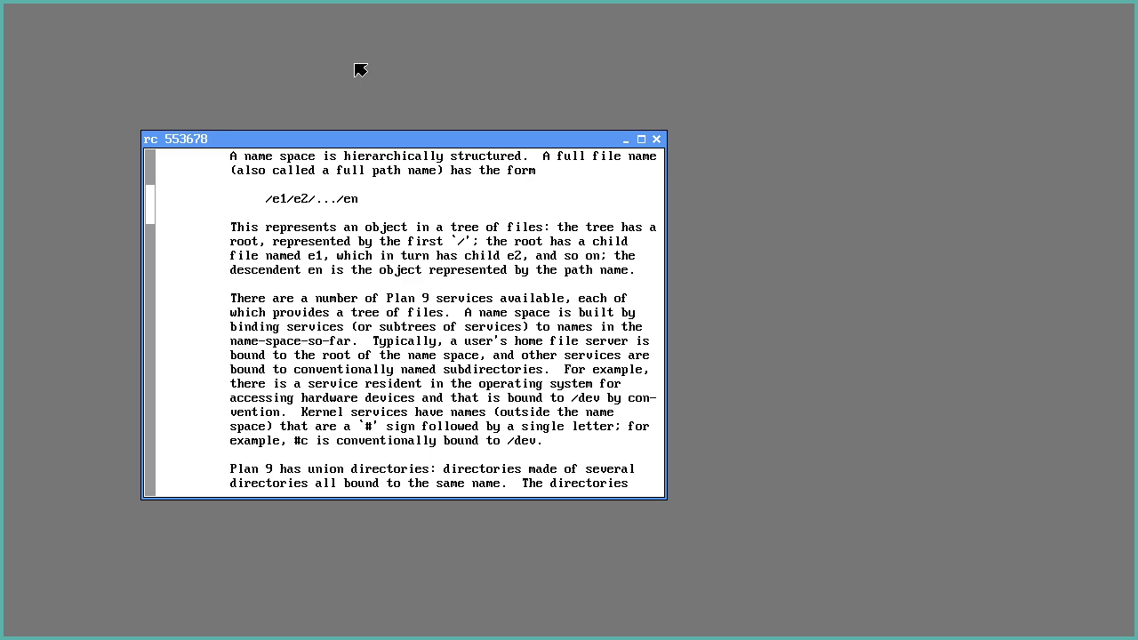
Toggle the Scroll option for the lola window system.
{"action": "right_click", "coordinate": [355, 65]}
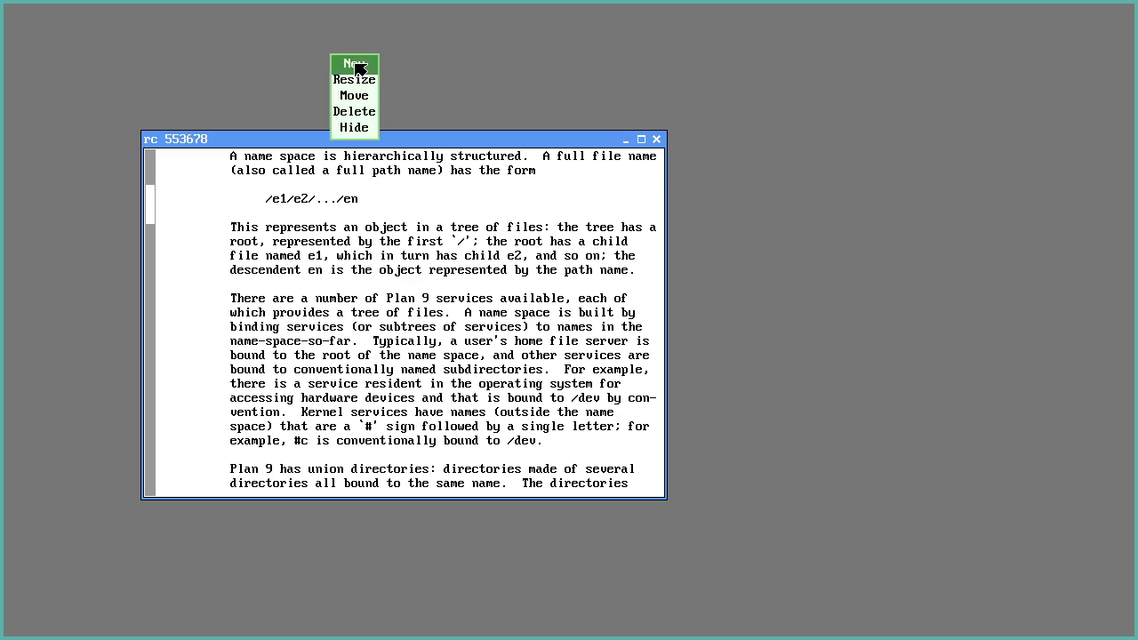
{"action": "left_click", "coordinate": [450, 46]}
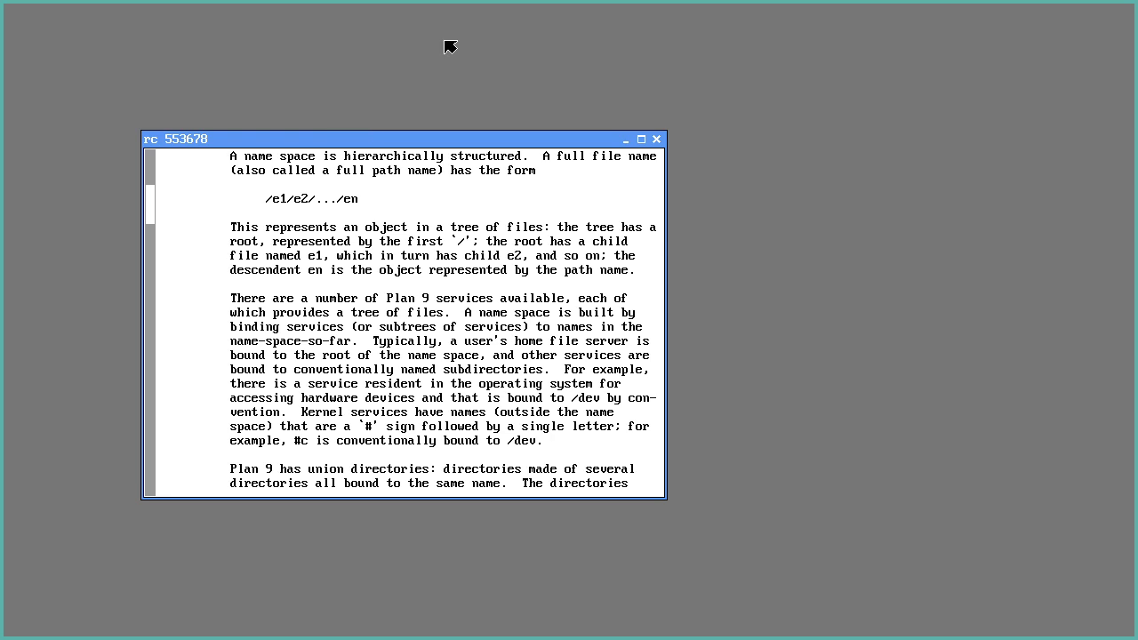
{"action": "middle_click", "coordinate": [338, 98]}
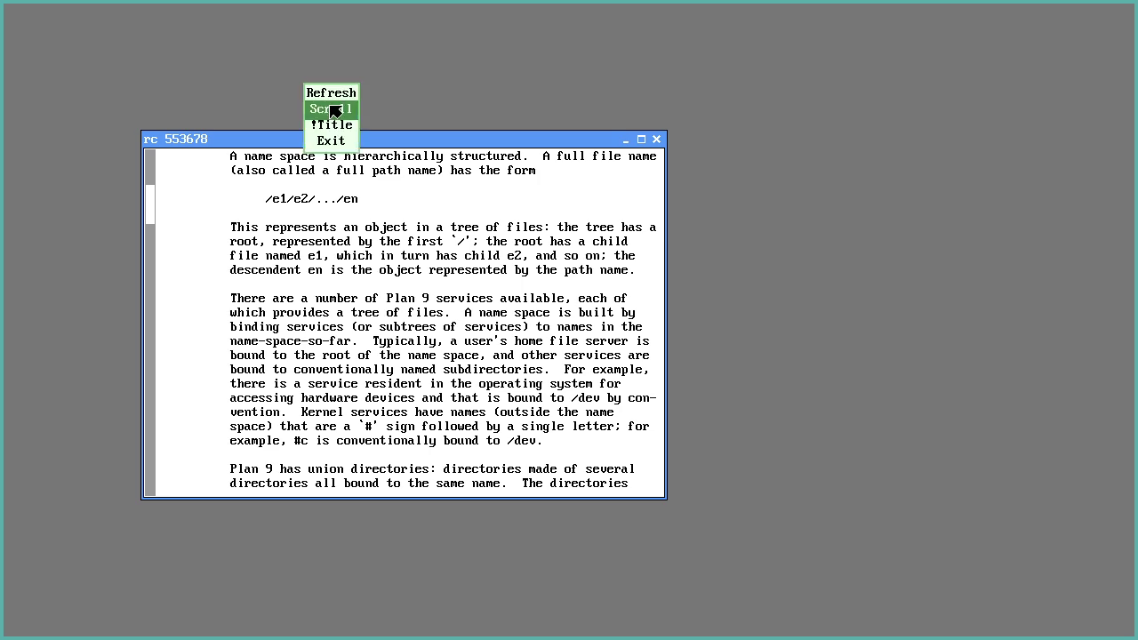
{"action": "middle_click", "coordinate": [334, 109]}
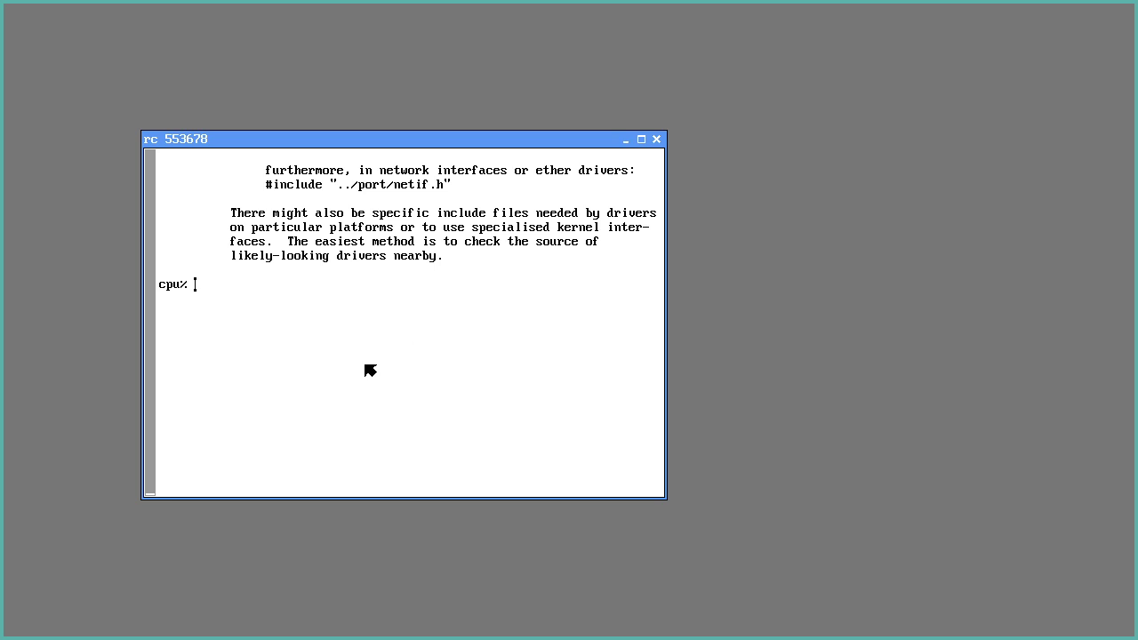
Display the 9p manual page in the existing rc window.
{"action": "type", "text": "masn"}
{"action": "key", "text": "BackSpace"}
{"action": "key", "text": "BackSpace"}
{"action": "key", "text": "BackSpace"}
{"action": "type", "text": "n 9p"}
{"action": "key", "text": "Return"}
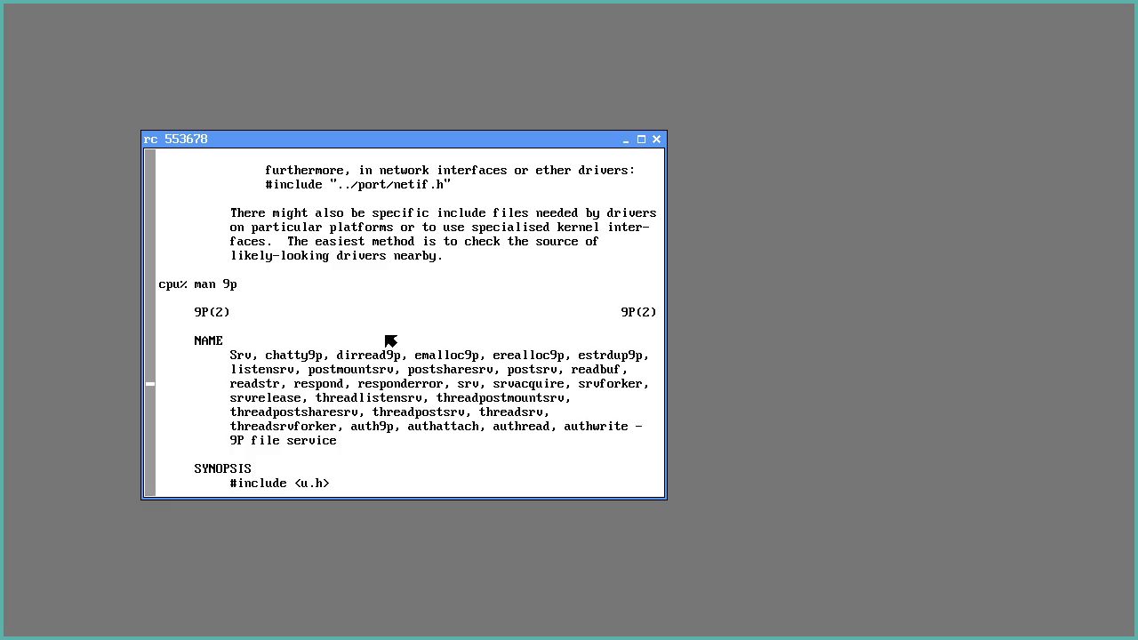
Create a second rc window overlapping the first one and display the 9p manual page in it.
{"action": "right_click", "coordinate": [658, 121]}
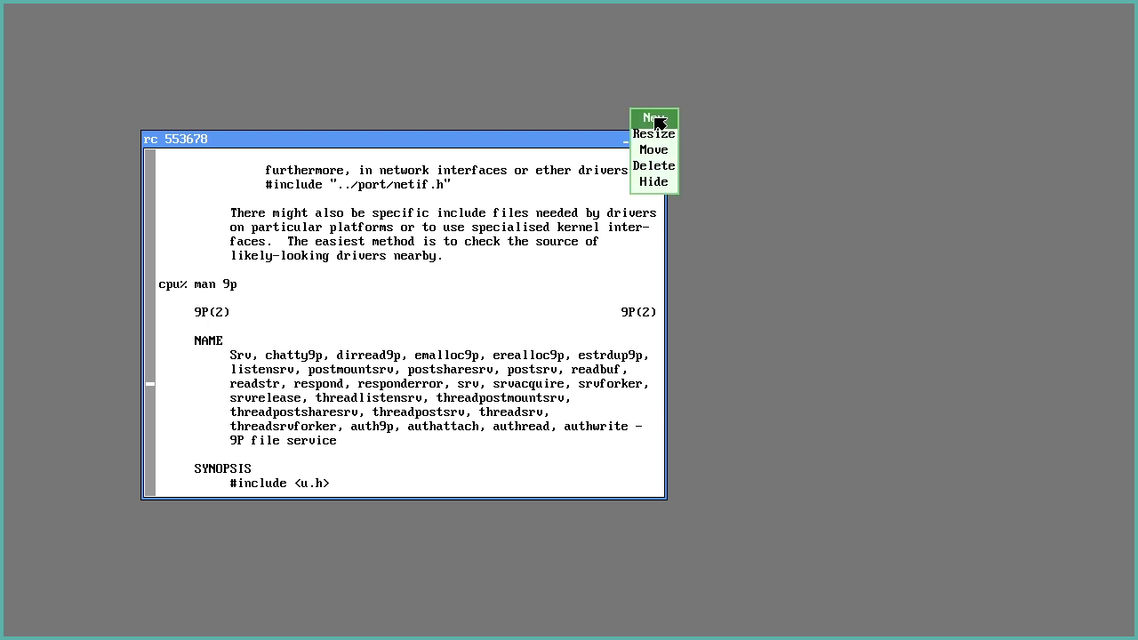
{"action": "left_click_drag", "start_coordinate": [445, 68], "coordinate": [962, 414]}
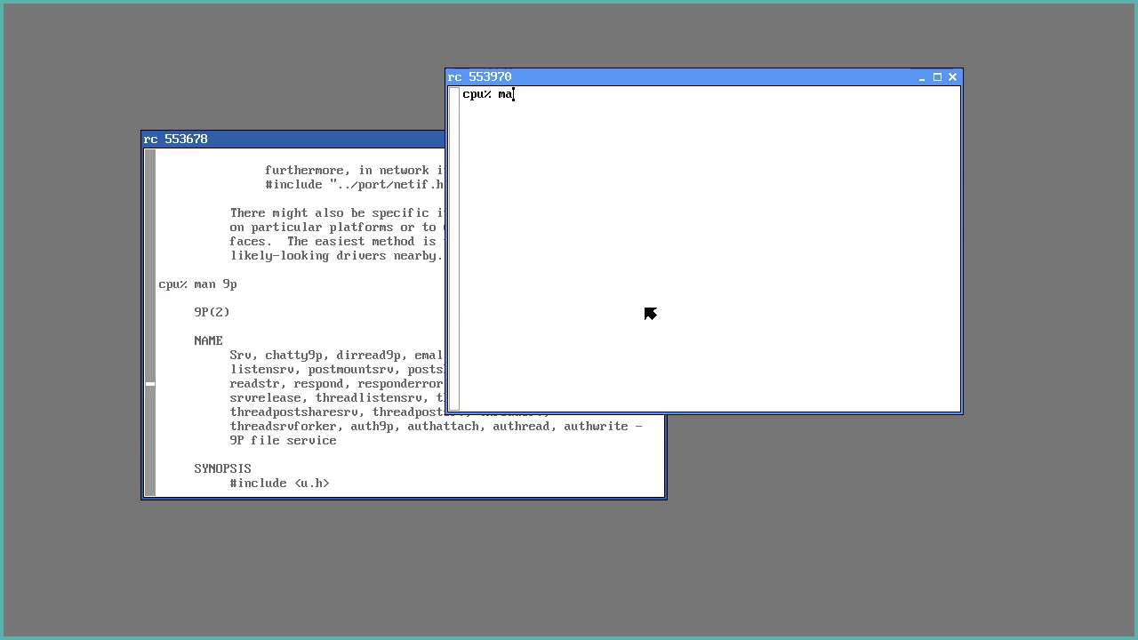
{"action": "type", "text": "9p"}
{"action": "key", "text": "Return"}
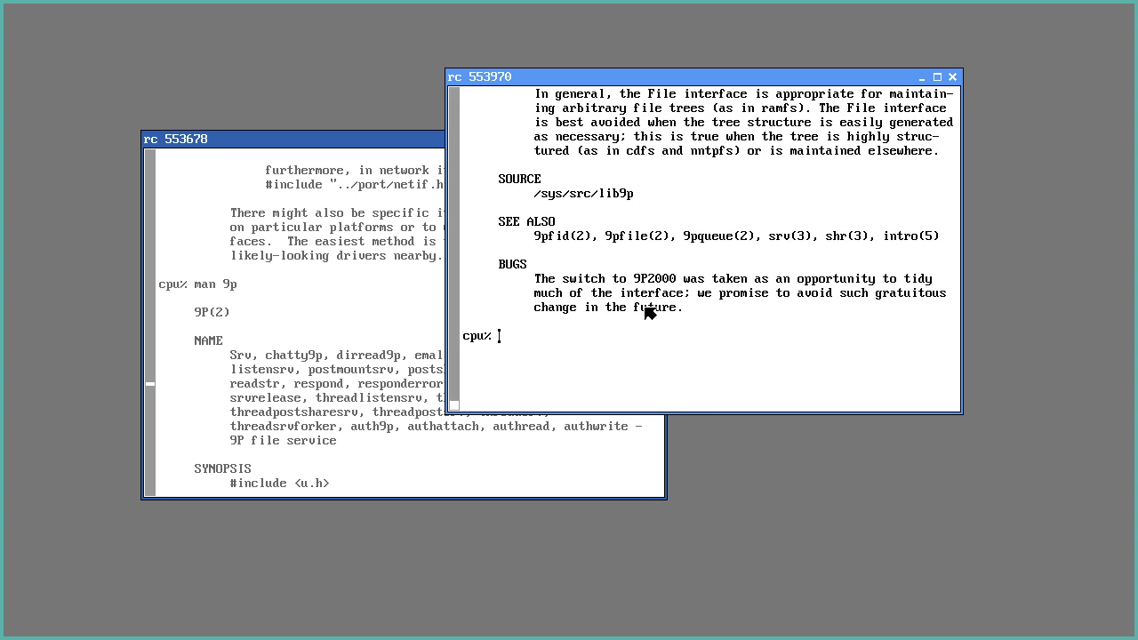
Close the original rc window and move the remaining one to the upper-left area of the desktop.
{"action": "left_click", "coordinate": [365, 144]}
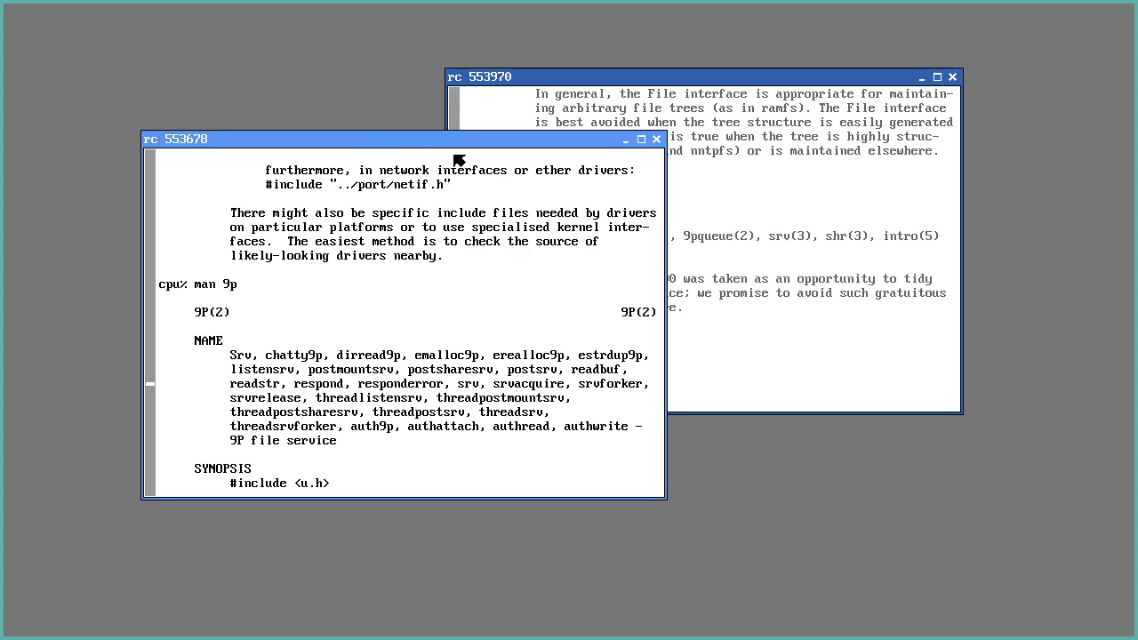
{"action": "left_click", "coordinate": [657, 140]}
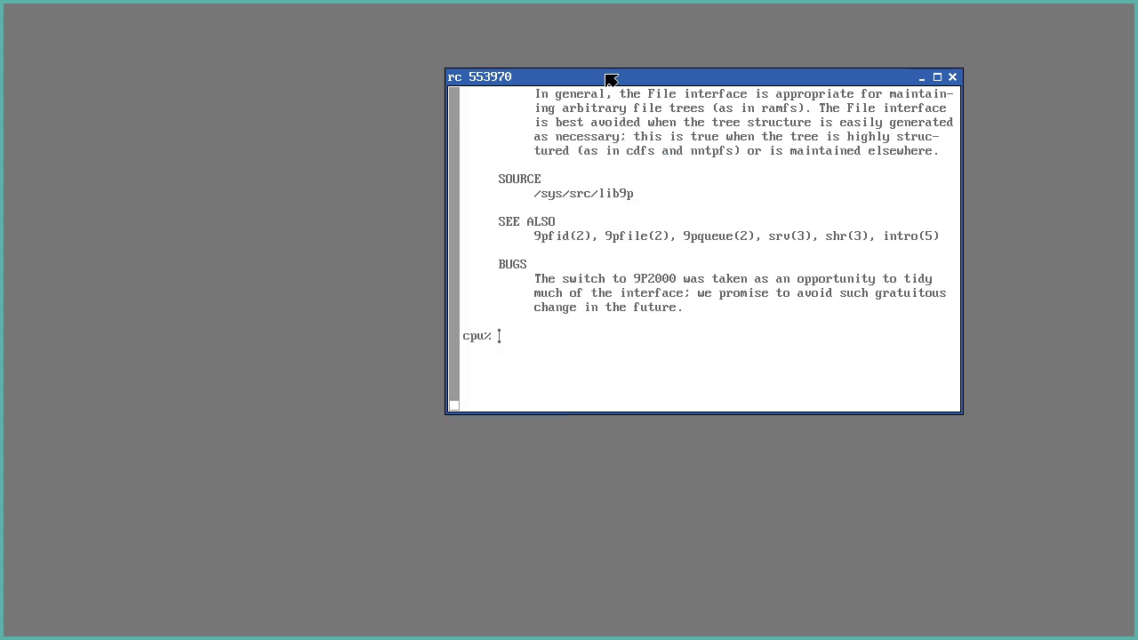
{"action": "left_click_drag", "start_coordinate": [604, 80], "coordinate": [214, 76]}
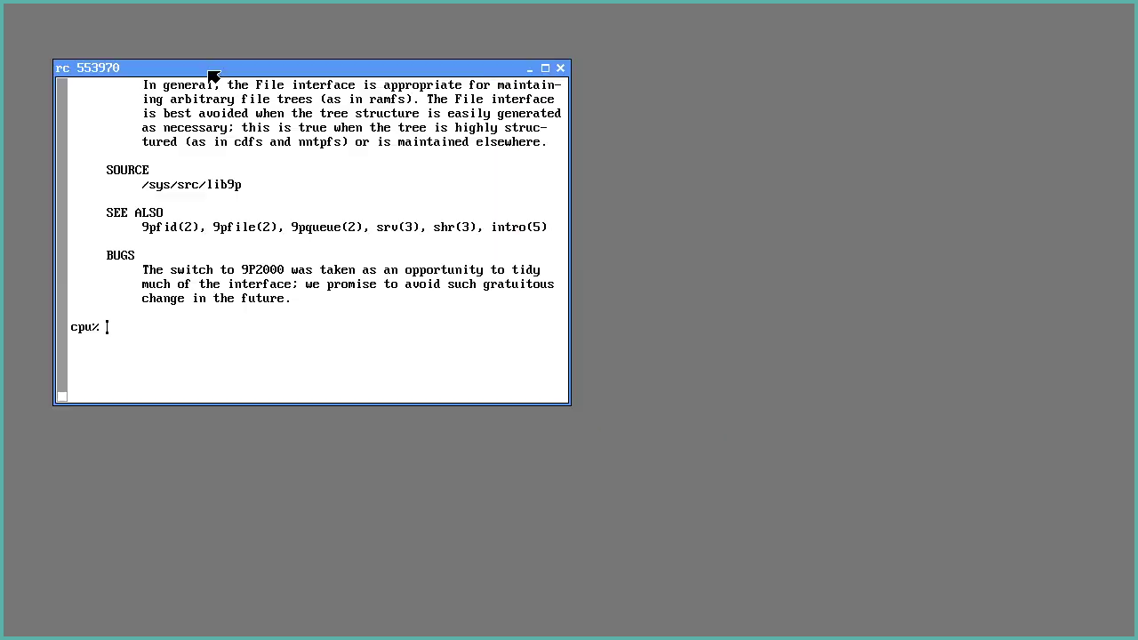
Create a small rc window beside the existing one and list the contents of /dev/wsys in the larger window.
{"action": "right_click", "coordinate": [698, 183]}
{"action": "left_click_drag", "start_coordinate": [671, 120], "coordinate": [900, 336]}
{"action": "left_click", "coordinate": [235, 358]}
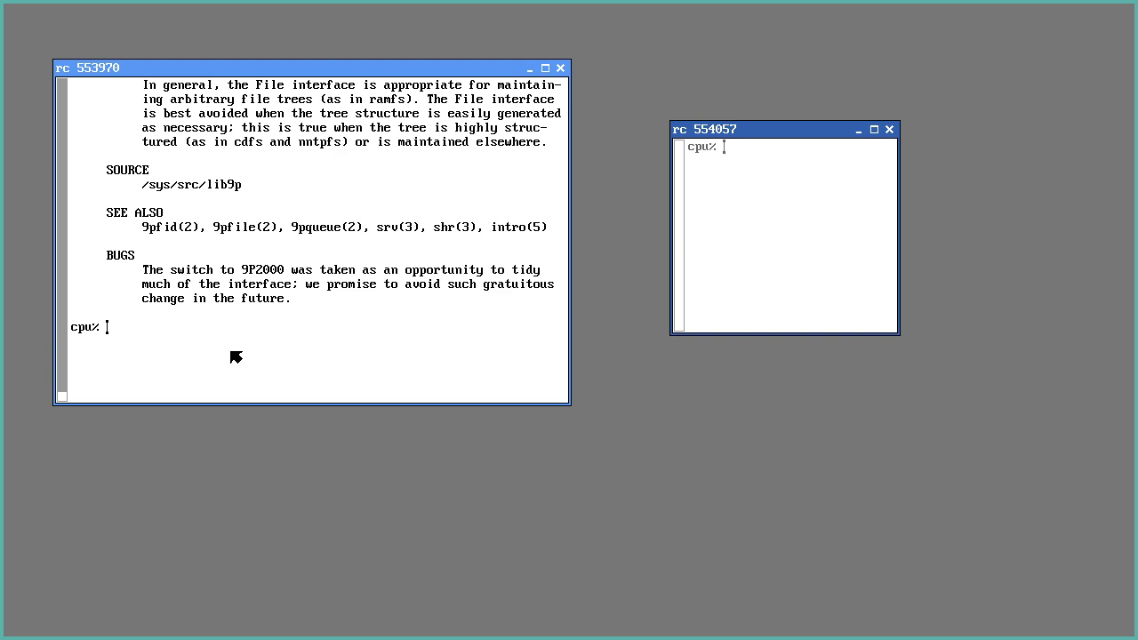
{"action": "type", "text": "ls /dev/wsys"}
{"action": "key", "text": "Return"}
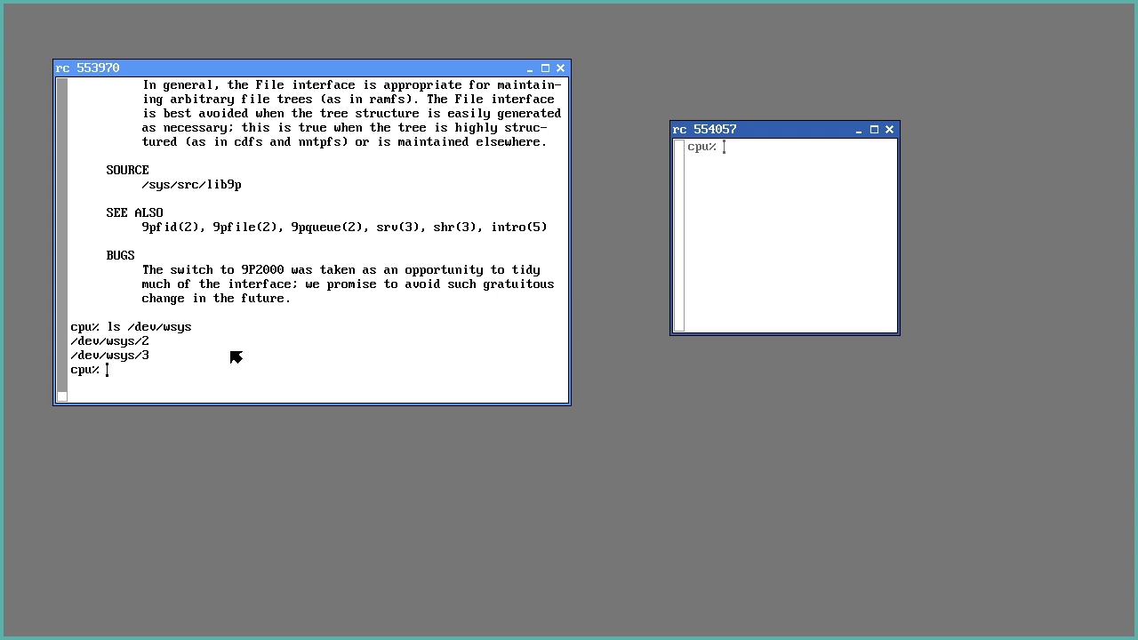
Change to the /dev/wsys/3 directory and list its files in long format.
{"action": "type", "text": "cd /dev/wsys/3"}
{"action": "key", "text": "Return"}
{"action": "type", "text": "ls -l"}
{"action": "key", "text": "Return"}
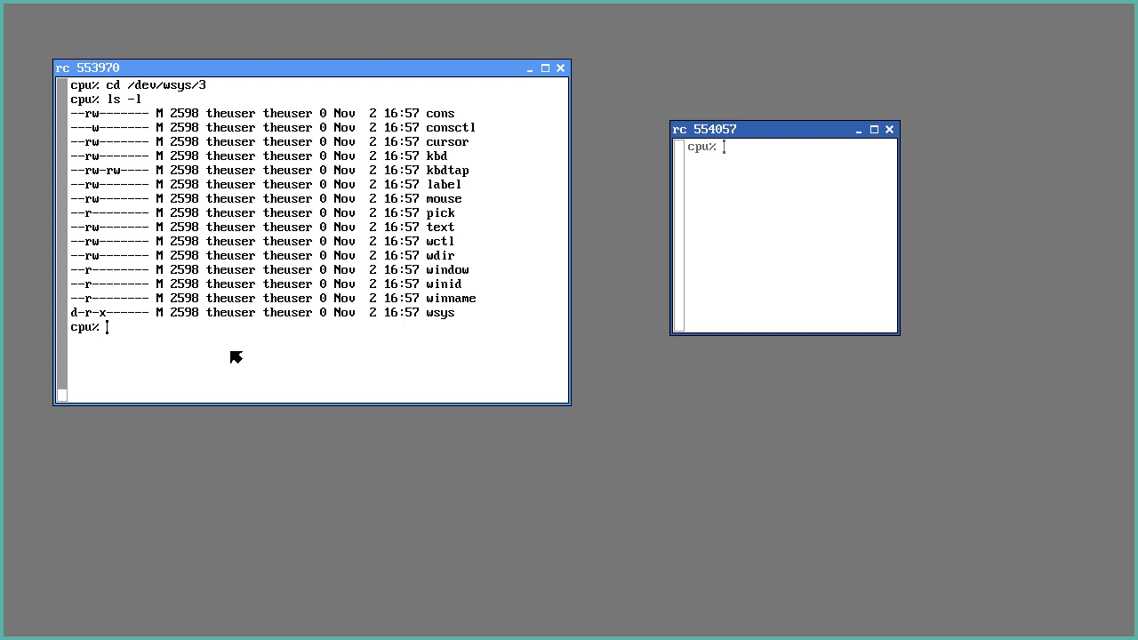
Monitor the wctl file with cat while hiding, restoring and unfocusing the small rc window.
{"action": "type", "text": "cat wctl"}
{"action": "key", "text": "Return"}
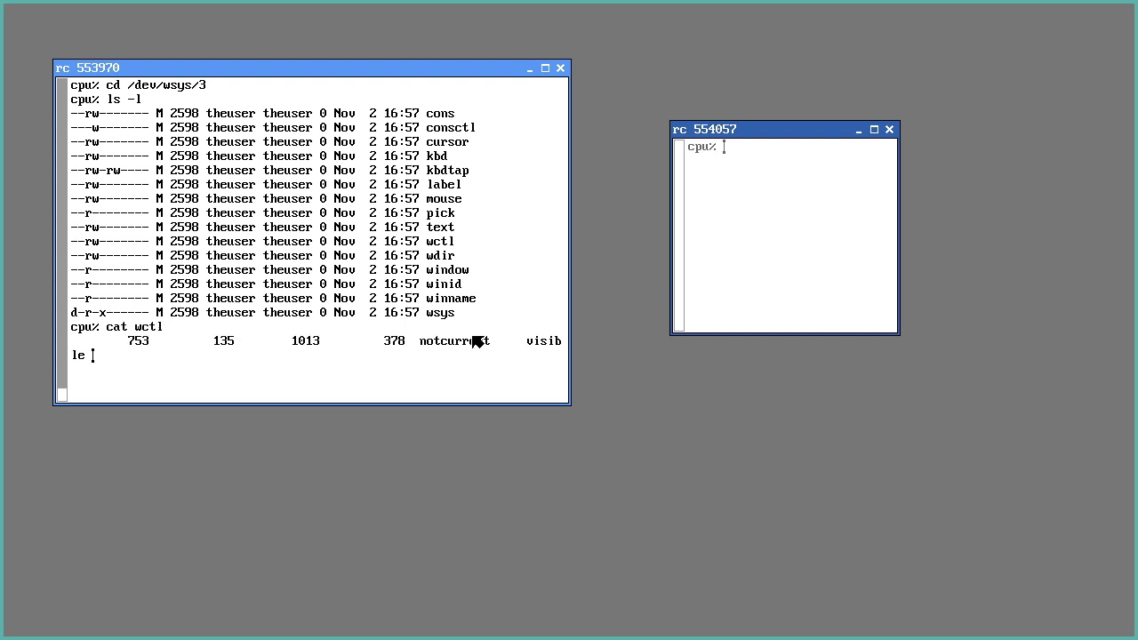
{"action": "left_click", "coordinate": [860, 130]}
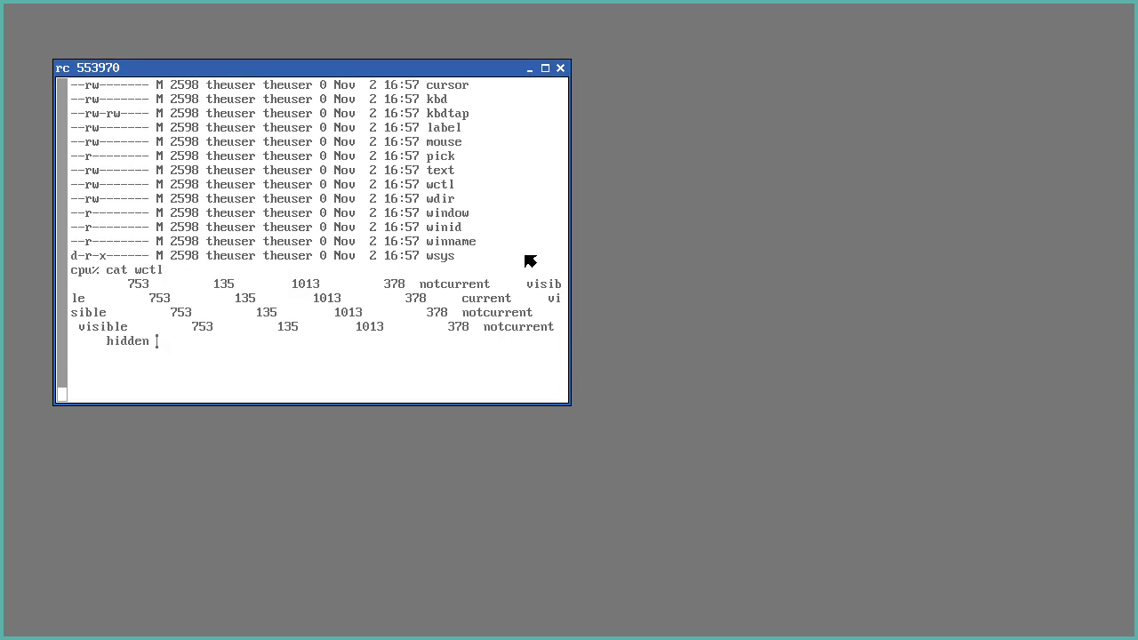
{"action": "right_click", "coordinate": [646, 119]}
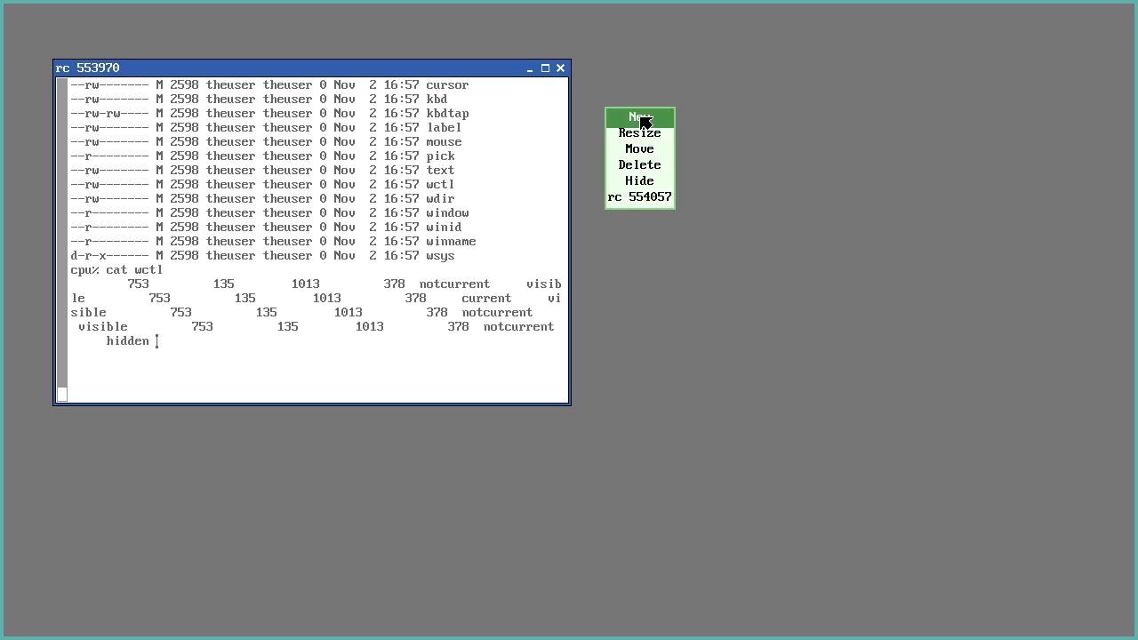
{"action": "left_click", "coordinate": [644, 197]}
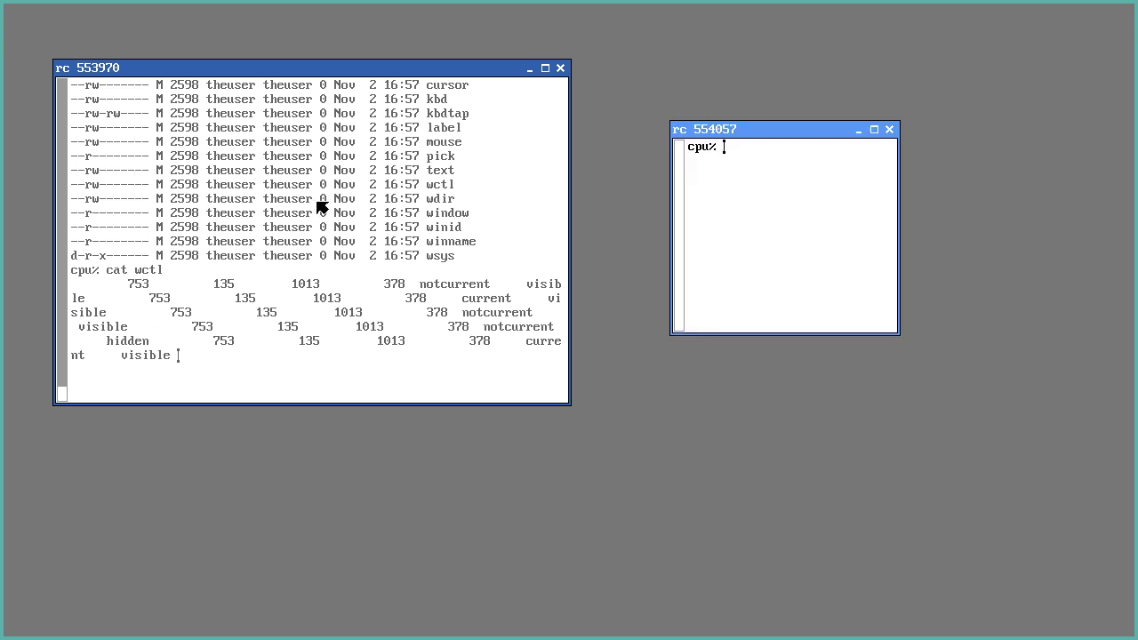
{"action": "left_click", "coordinate": [297, 367]}
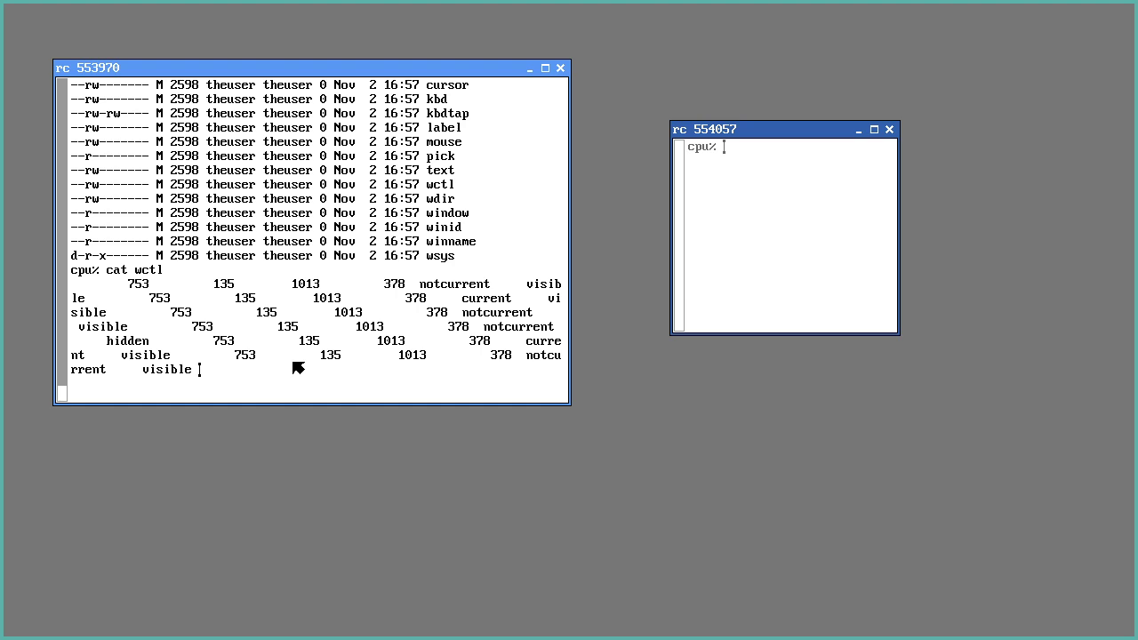
Stop the running cat command and close the larger rc window.
{"action": "key", "text": "Delete"}
{"action": "left_click", "coordinate": [561, 69]}
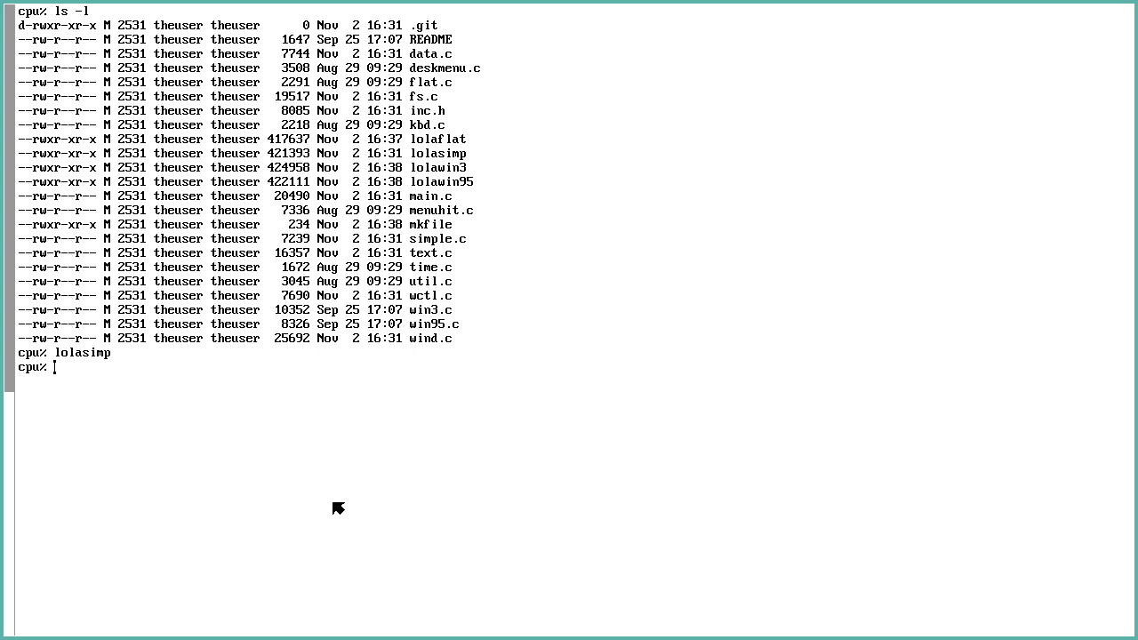
Run lolawin3 from the full-screen terminal, and maximize and restore its rc window.
{"action": "type", "text": "lolawin3"}
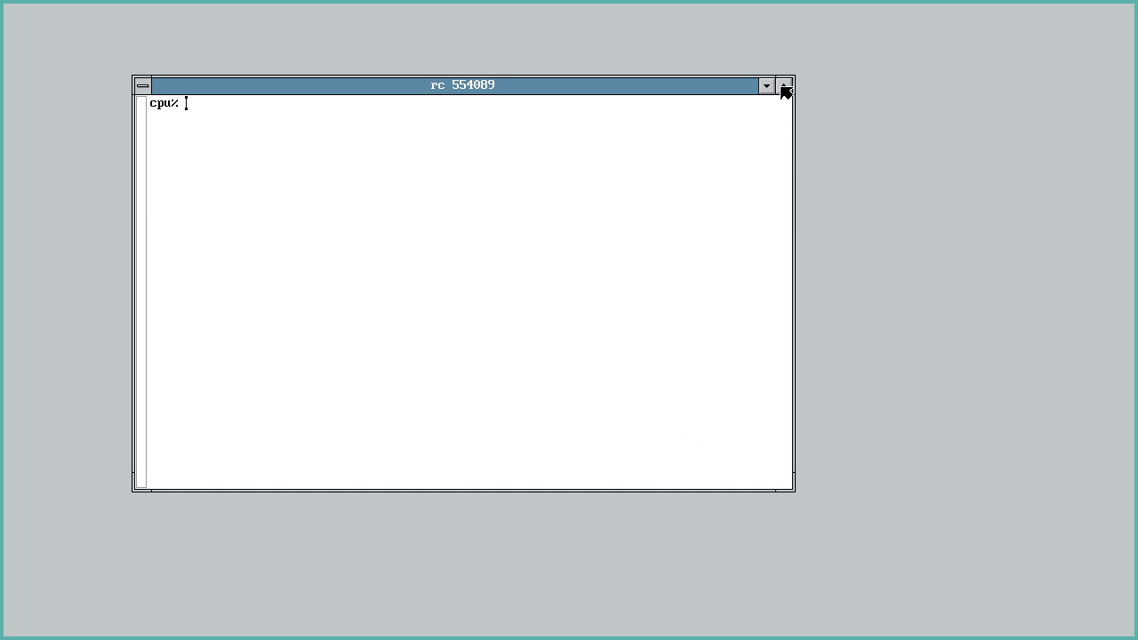
{"action": "left_click", "coordinate": [784, 85]}
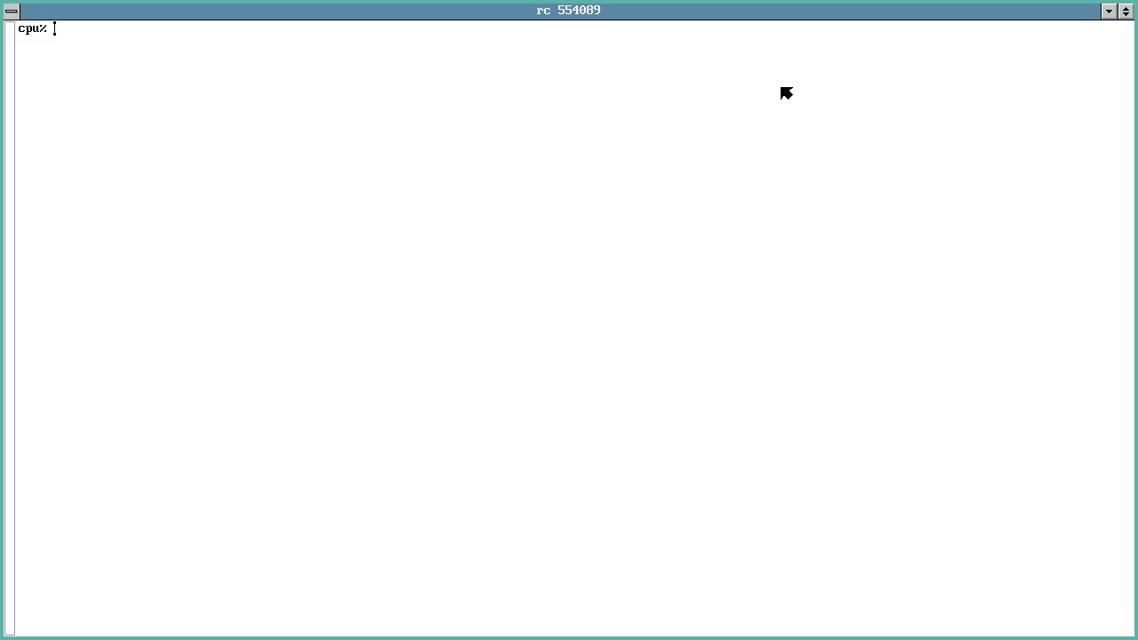
{"action": "left_click", "coordinate": [1127, 14]}
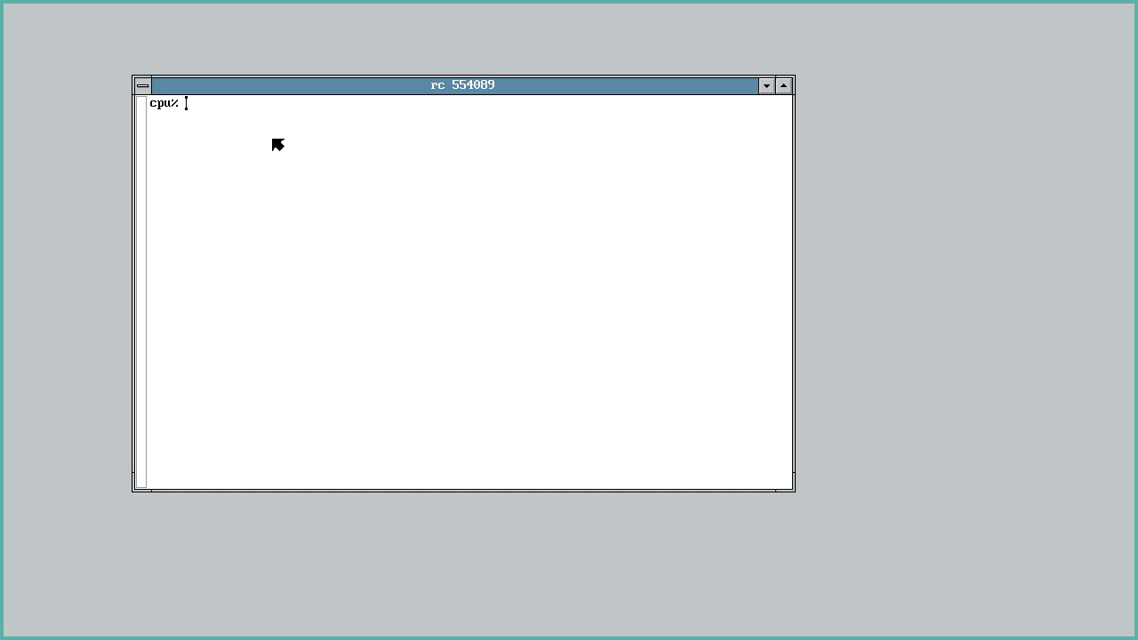
Exit the lolawin3 window system back to the full-screen terminal.
{"action": "middle_click", "coordinate": [211, 45]}
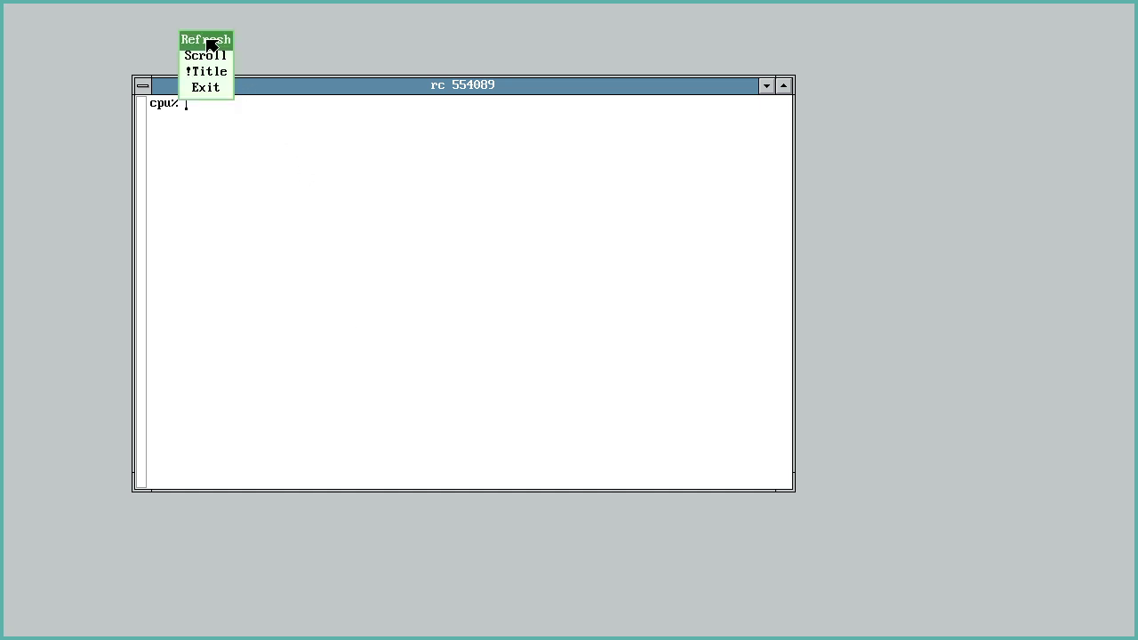
{"action": "middle_click", "coordinate": [203, 87]}
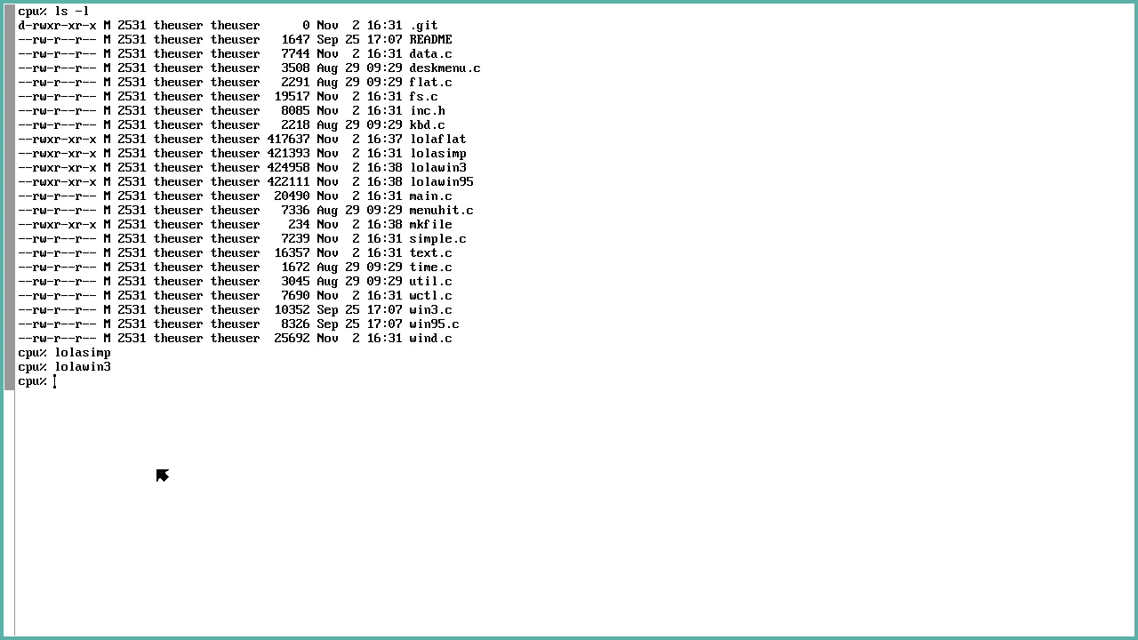
Run lolawin95 from the full-screen terminal and exit it back to the terminal.
{"action": "type", "text": "lolawin"}
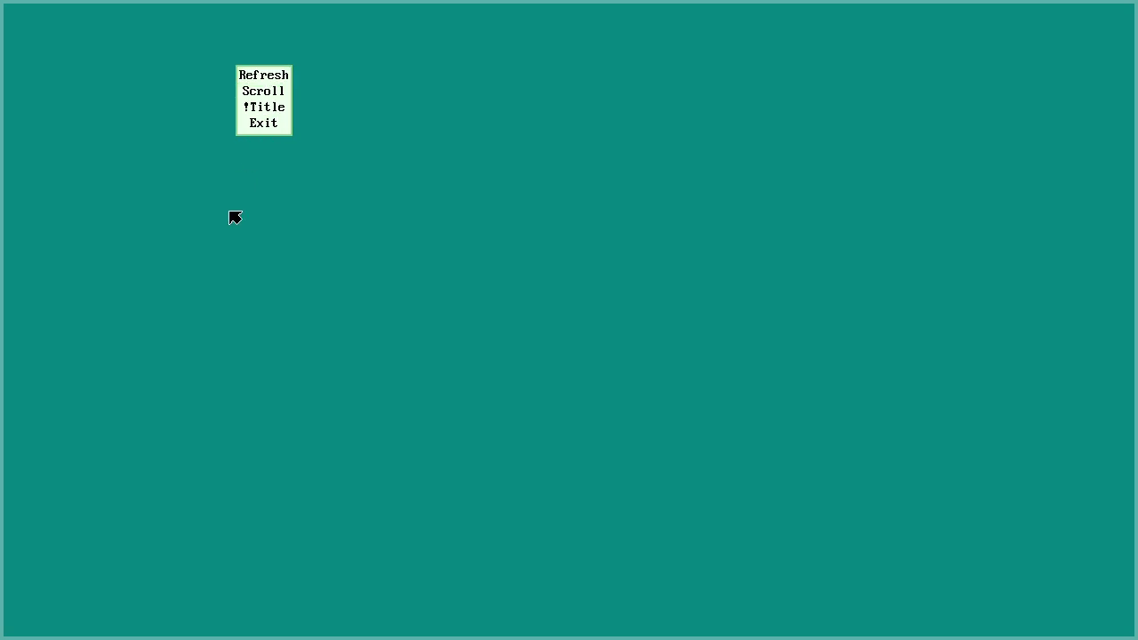
{"action": "middle_click", "coordinate": [252, 128]}
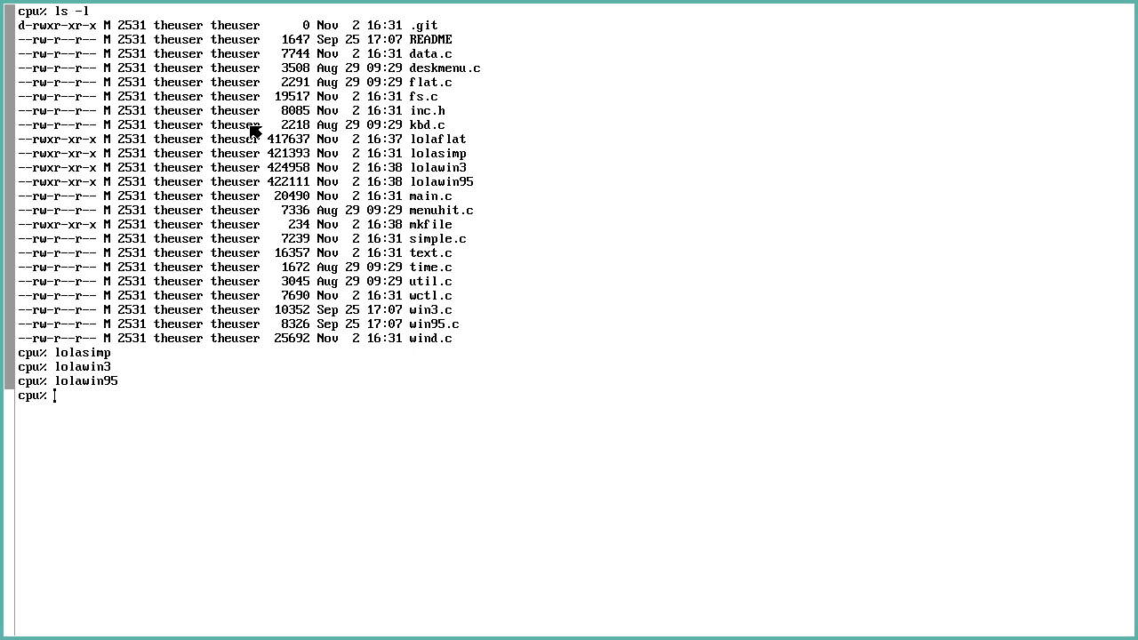
Start the simple-style lola build with an rc window, change to the home directory and list its contents.
{"action": "type", "text": "lola"}
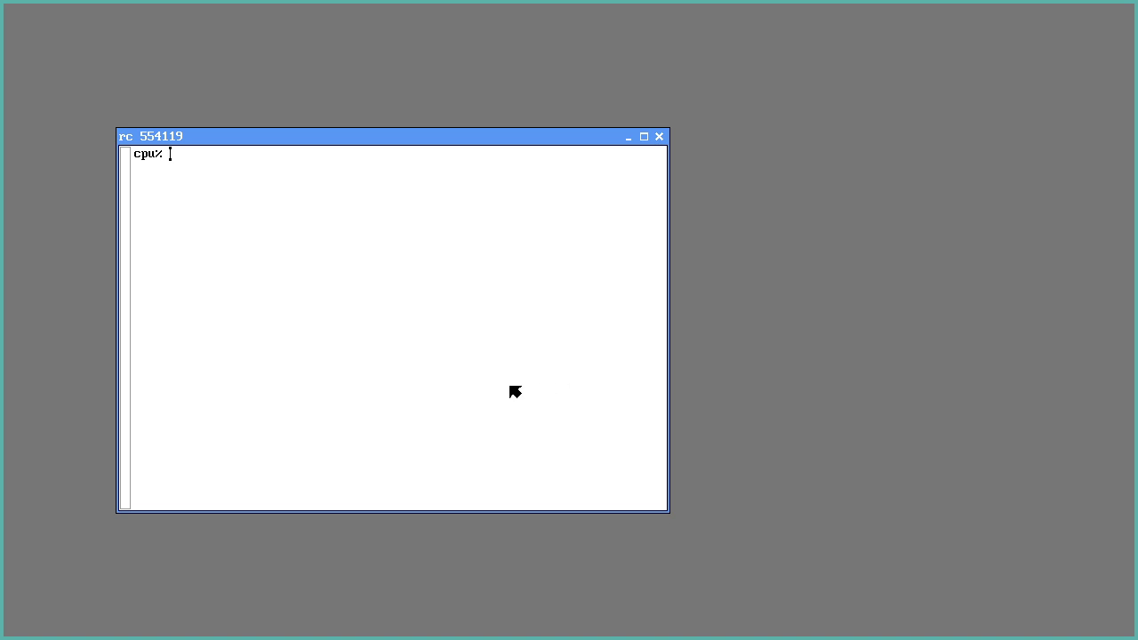
{"action": "type", "text": "cd ../scratch"}
{"action": "key", "text": "Return"}
{"action": "type", "text": "l"}
{"action": "key", "text": "BackSpace"}
{"action": "type", "text": "cd"}
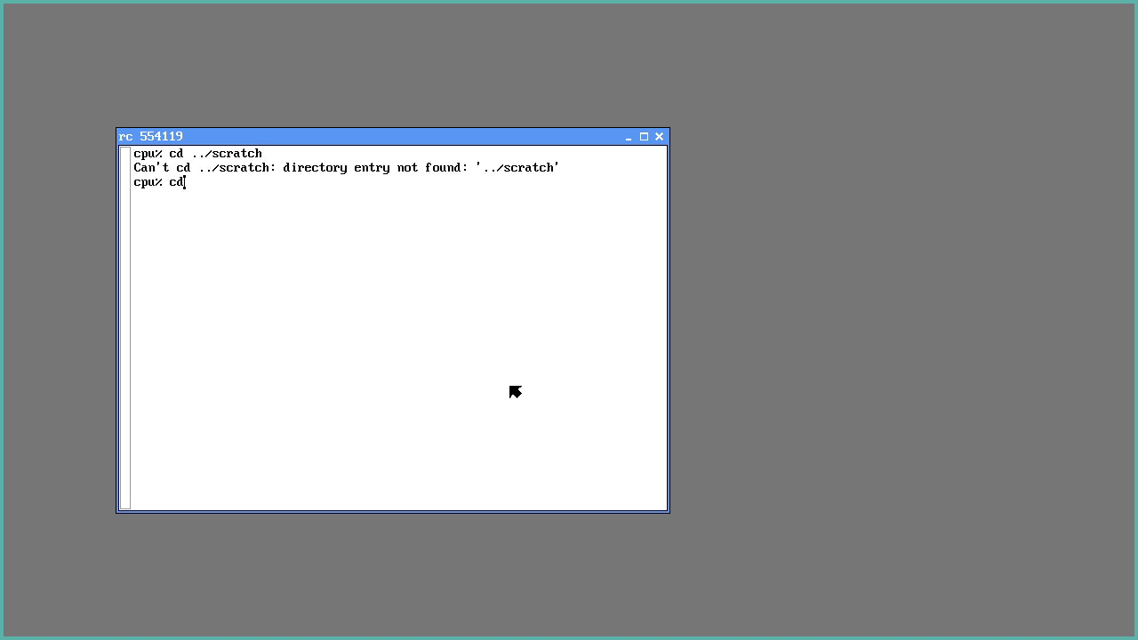
{"action": "key", "text": "Return"}
{"action": "type", "text": "cpu% ls"}
{"action": "key", "text": "Return"}
Change into the scratch directory and list its files.
{"action": "type", "text": "cd "}
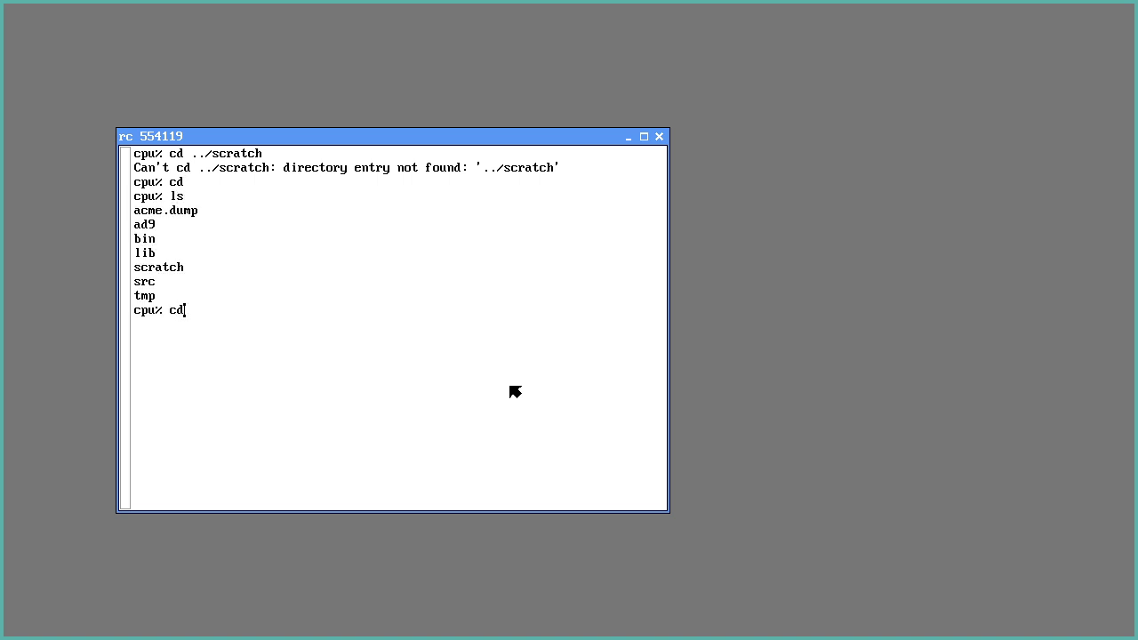
{"action": "type", "text": "scratch"}
{"action": "key", "text": "Return"}
{"action": "type", "text": "ls"}
{"action": "key", "text": "Return"}
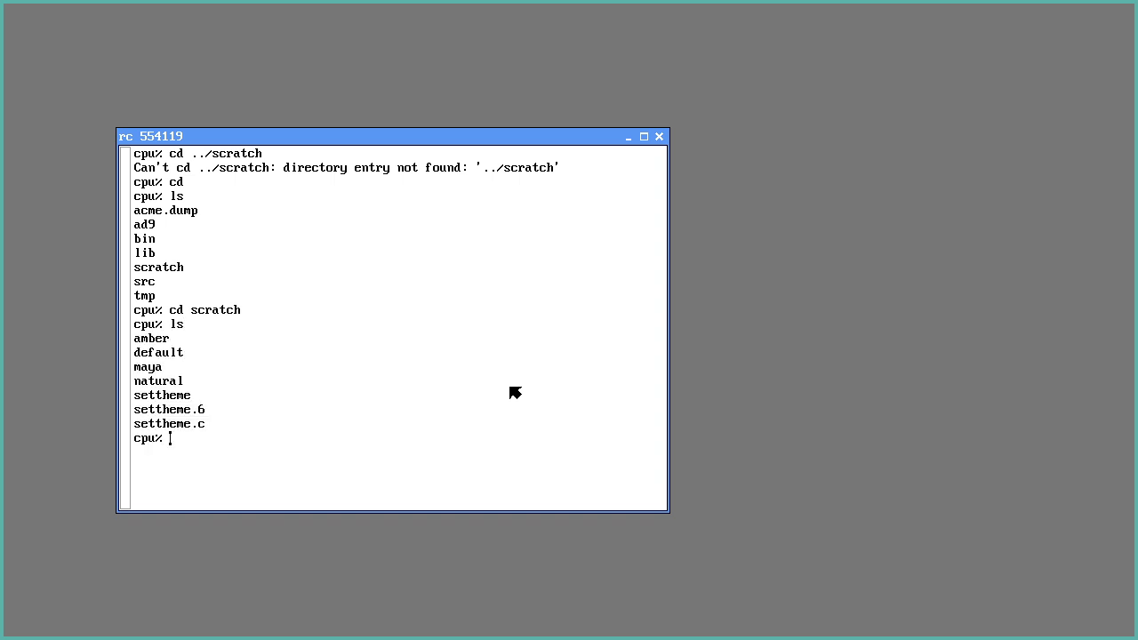
Display the contents of the maya theme file with cat through to its last entry.
{"action": "type", "text": "cat maya"}
{"action": "key", "text": "Return"}
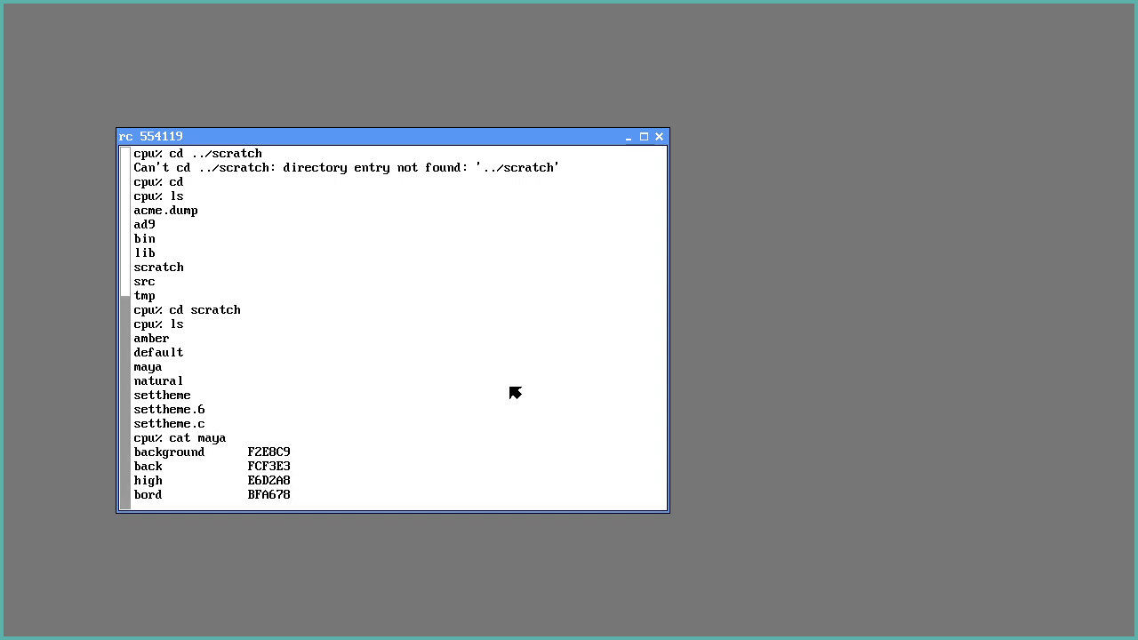
{"action": "left_click_drag", "start_coordinate": [515, 392], "coordinate": [517, 486]}
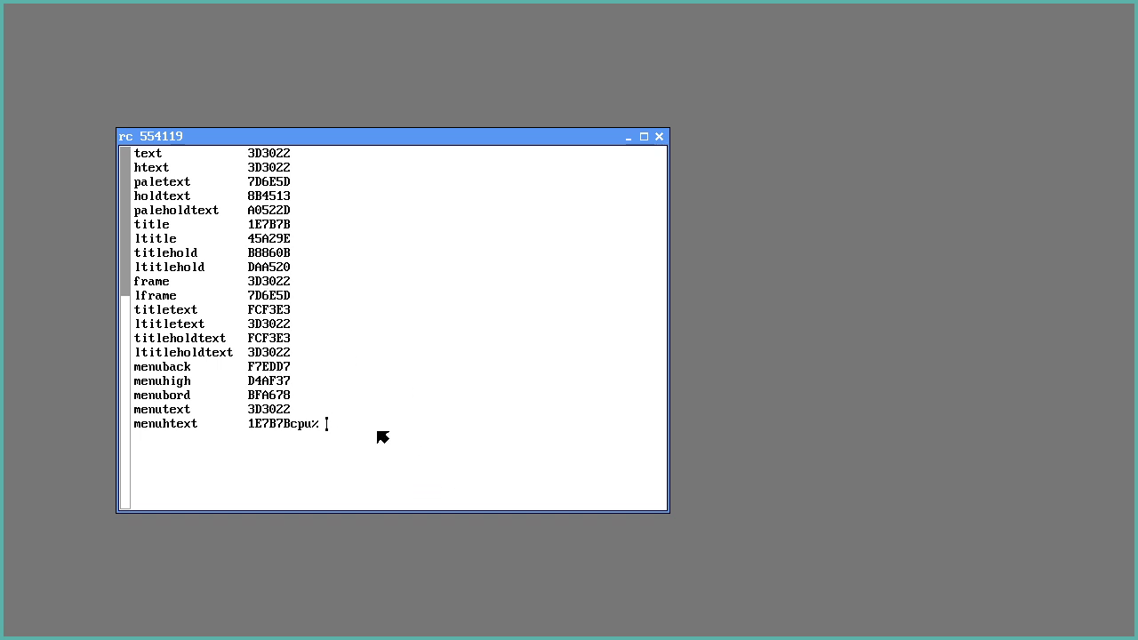
{"action": "key", "text": "Return"}
{"action": "key", "text": "Return"}
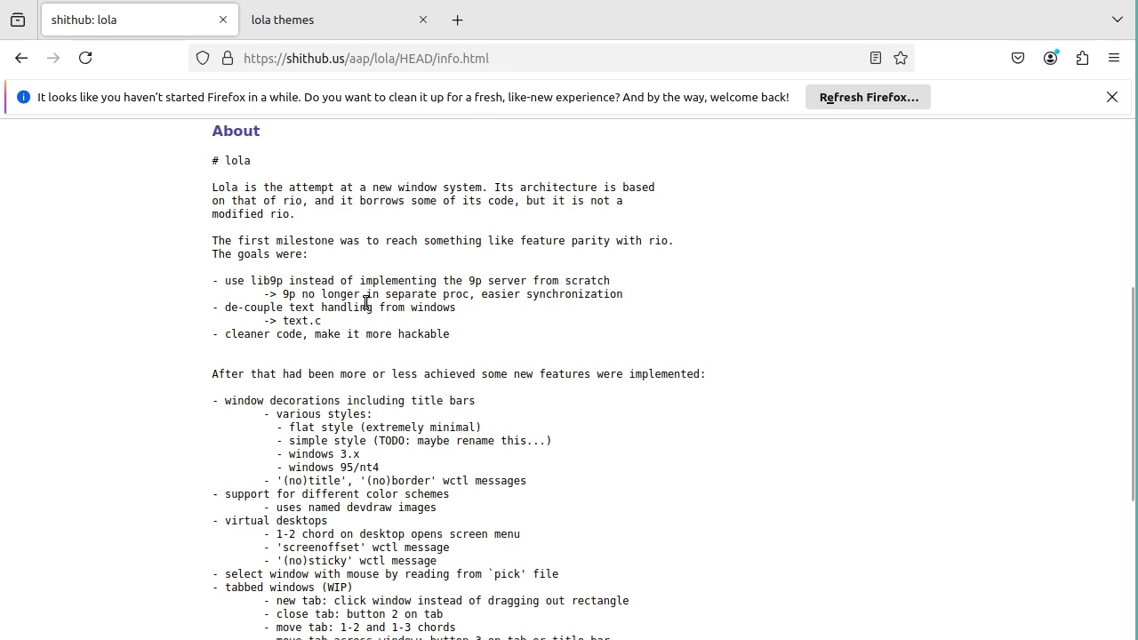
Switch to Firefox and review the lola README's color scheme section and the theme screenshots on the lola themes page.
{"action": "scroll", "coordinate": [365, 302], "scroll_direction": "down", "scroll_amount": 5}
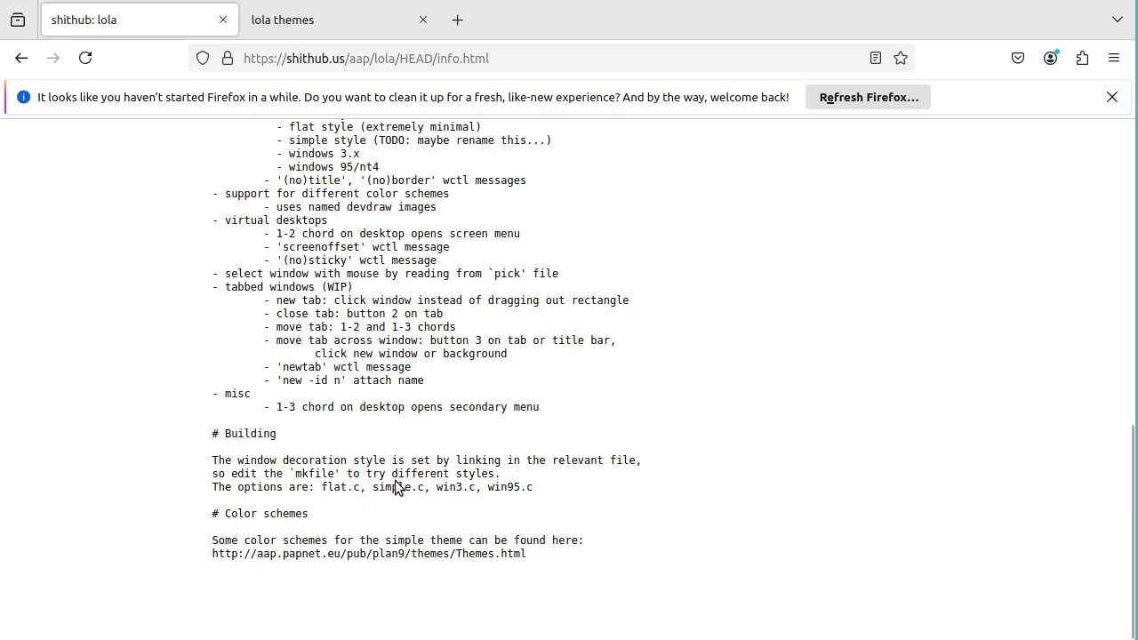
{"action": "left_click", "coordinate": [286, 26]}
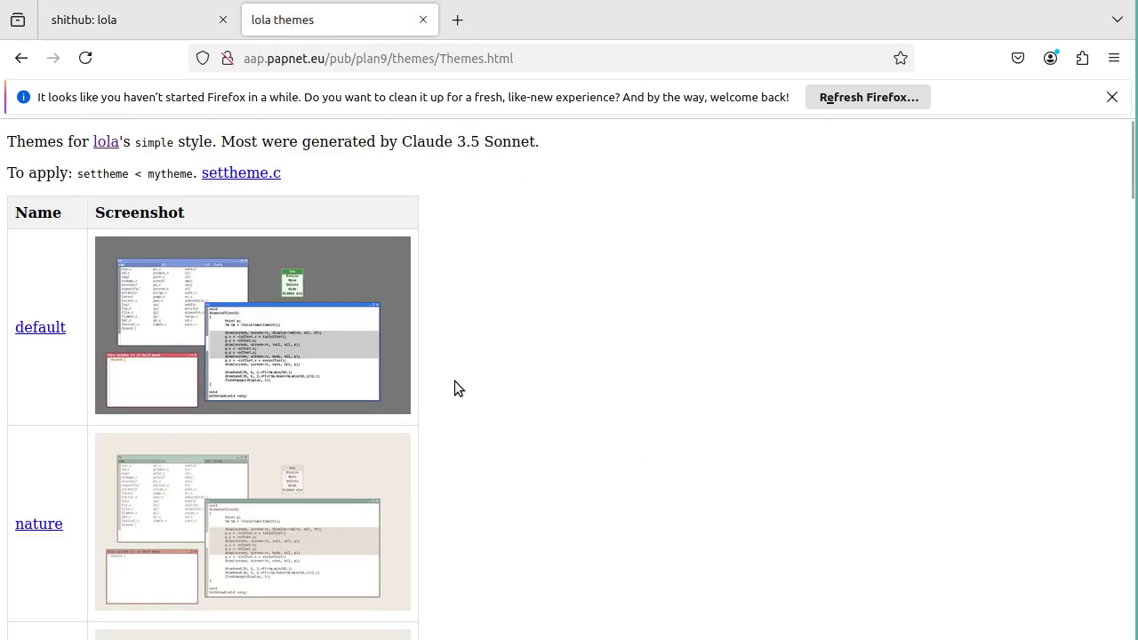
{"action": "scroll", "coordinate": [454, 386], "scroll_direction": "down", "scroll_amount": 7}
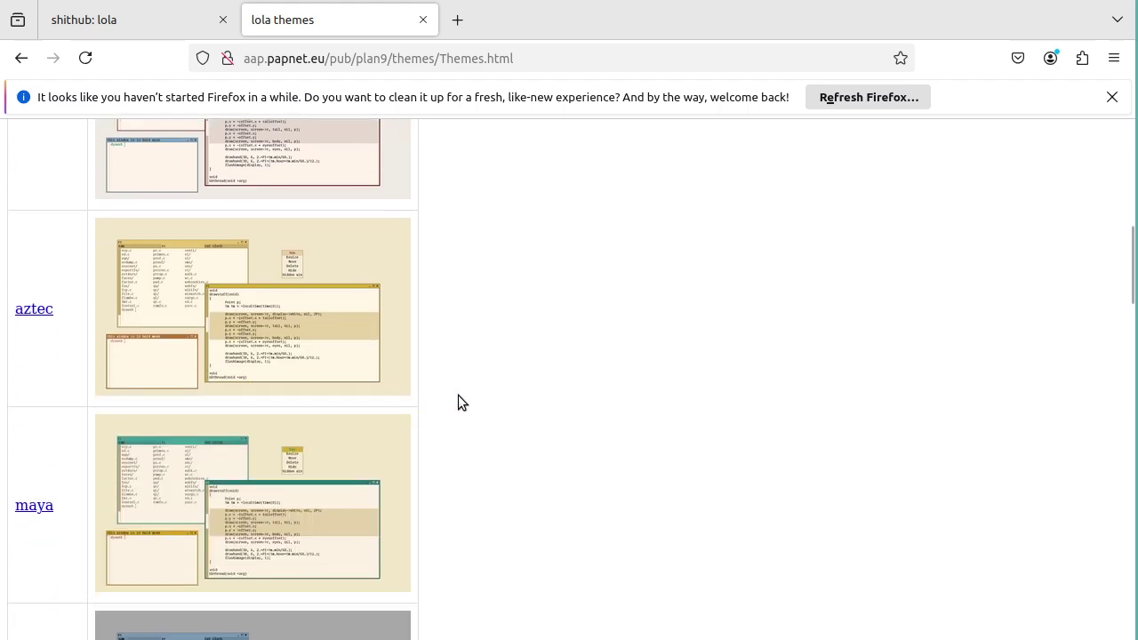
{"action": "scroll", "coordinate": [458, 394], "scroll_direction": "down", "scroll_amount": 3}
{"action": "scroll", "coordinate": [458, 395], "scroll_direction": "down", "scroll_amount": 20}
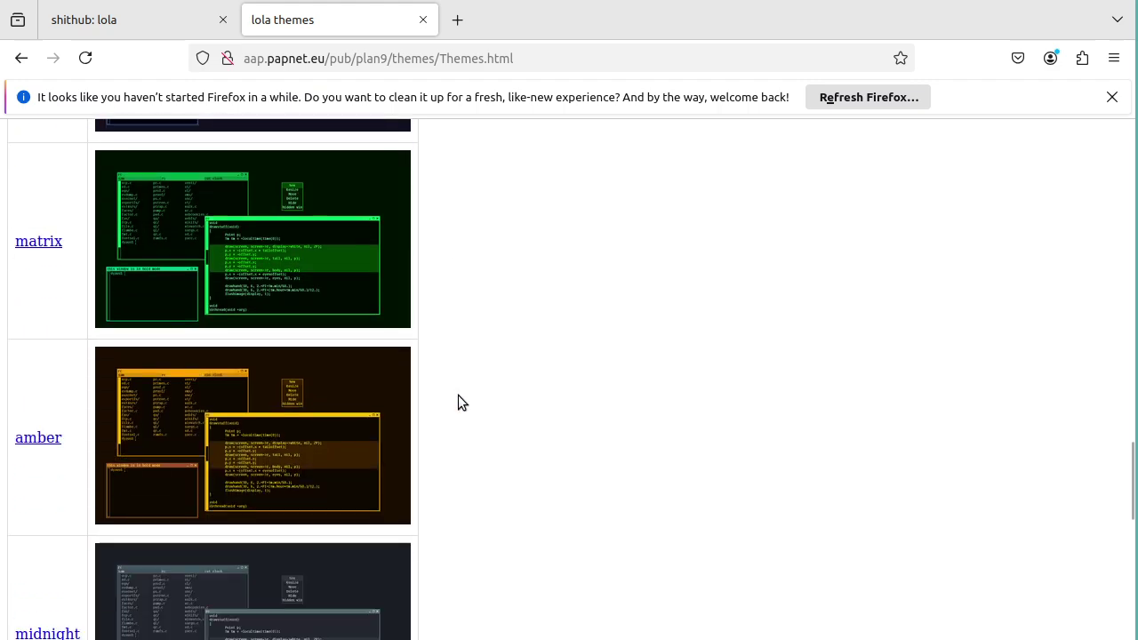
{"action": "scroll", "coordinate": [457, 394], "scroll_direction": "down", "scroll_amount": 3}
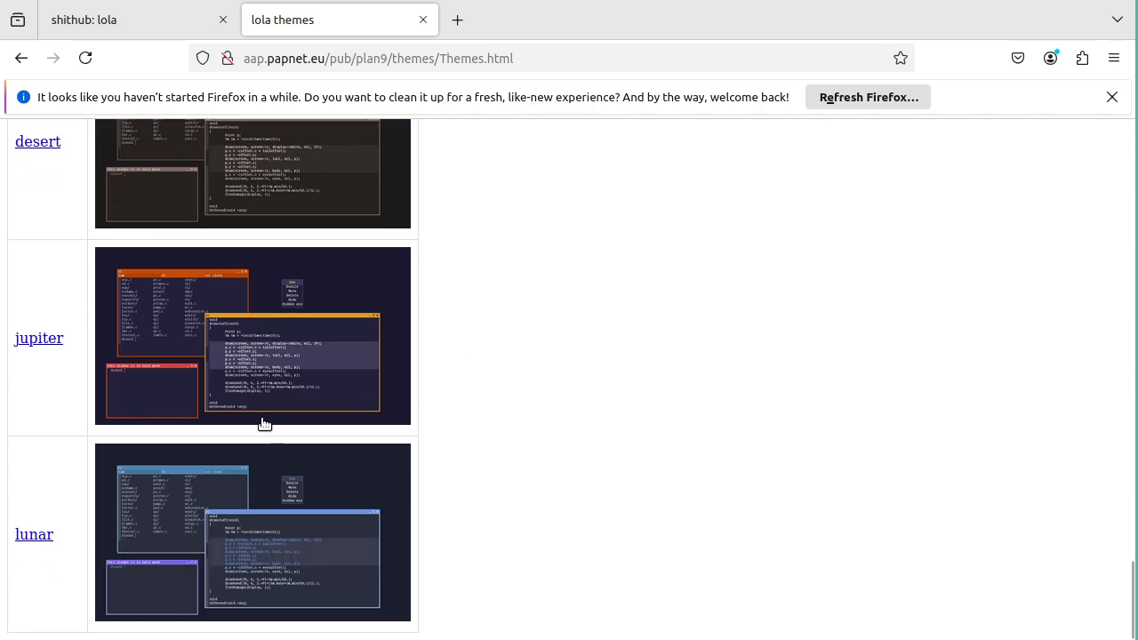
{"action": "scroll", "coordinate": [486, 359], "scroll_direction": "up", "scroll_amount": 10}
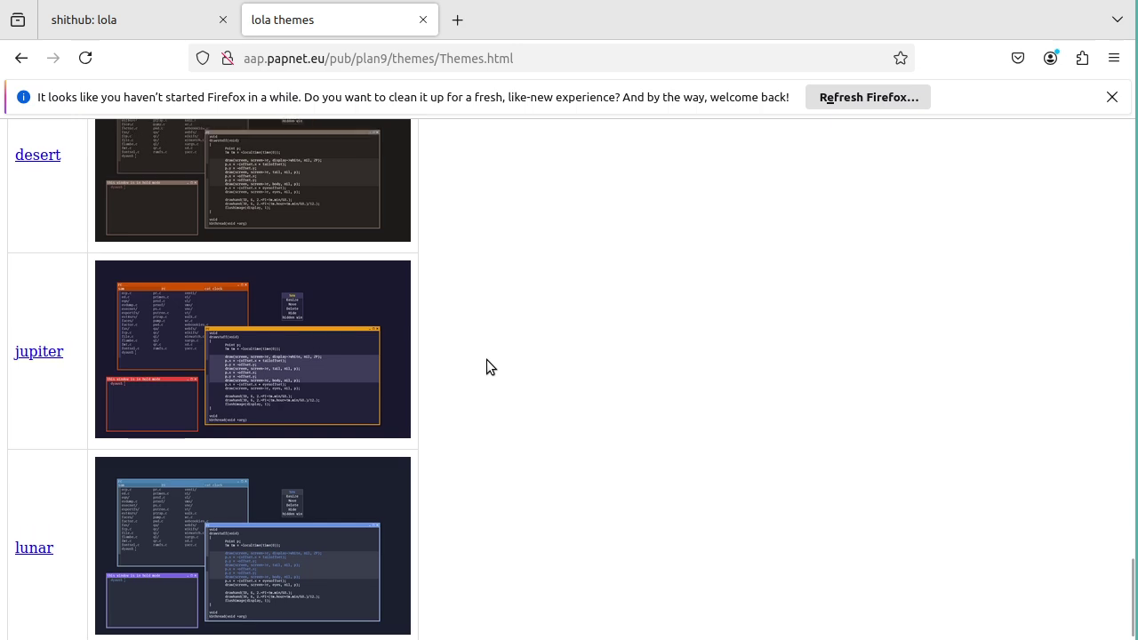
{"action": "scroll", "coordinate": [486, 359], "scroll_direction": "up", "scroll_amount": 14}
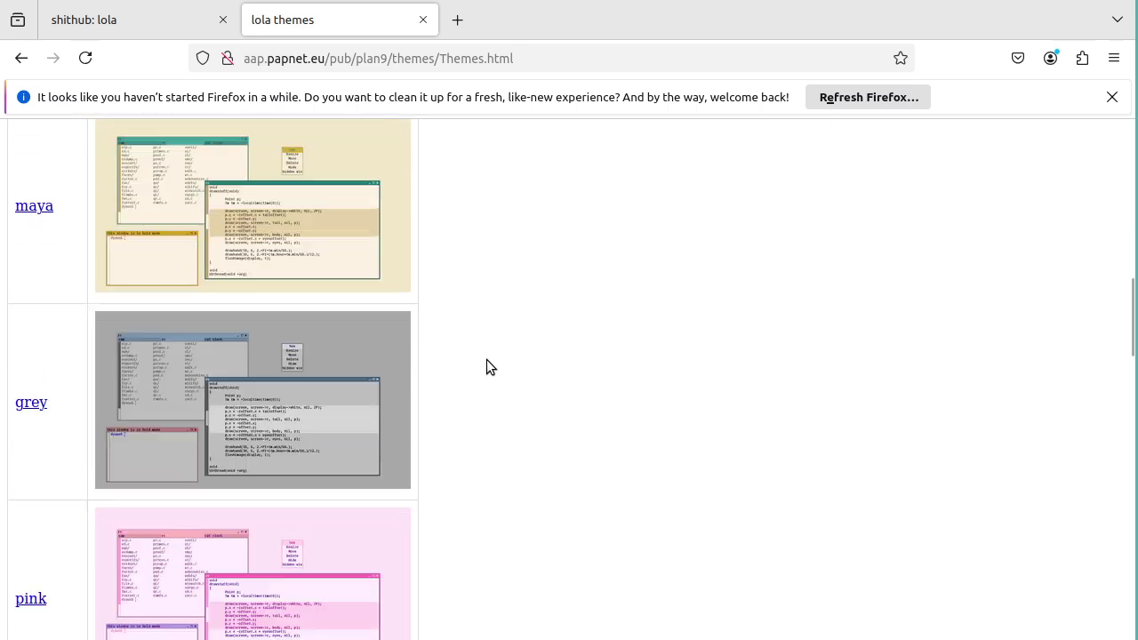
{"action": "scroll", "coordinate": [486, 359], "scroll_direction": "down", "scroll_amount": 2}
{"action": "scroll", "coordinate": [486, 365], "scroll_direction": "down", "scroll_amount": 2}
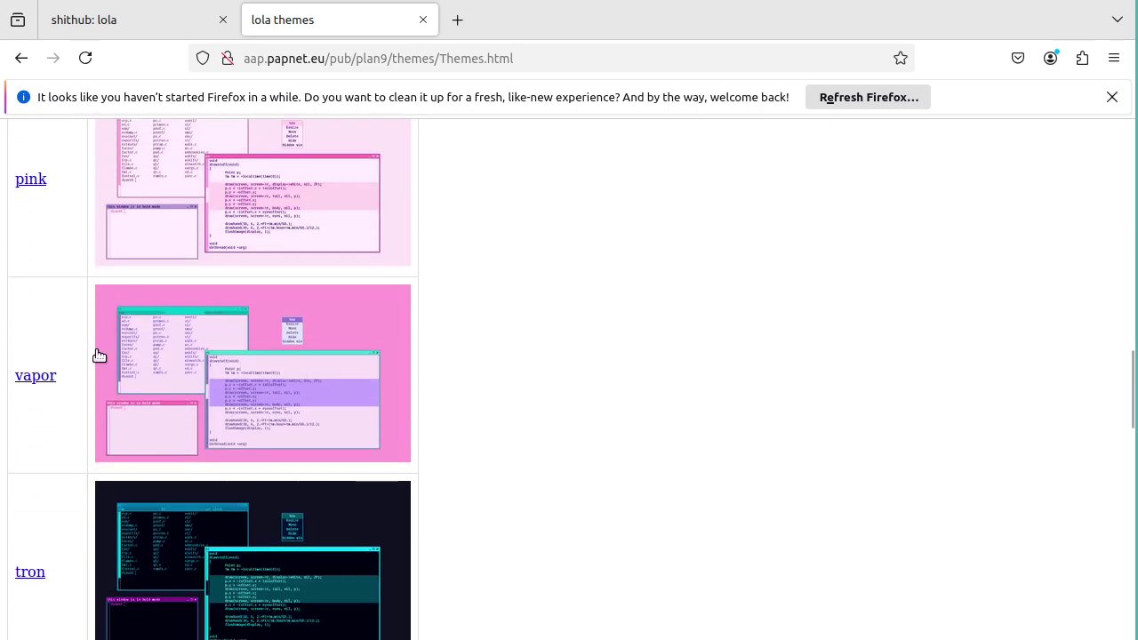
{"action": "scroll", "coordinate": [449, 370], "scroll_direction": "up", "scroll_amount": 20}
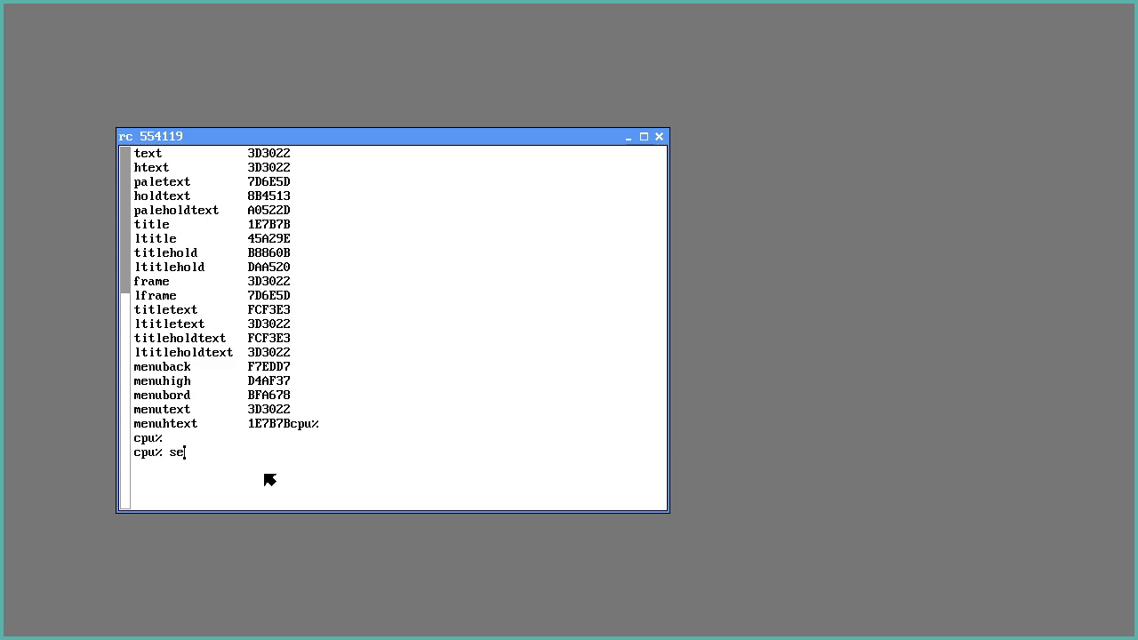
Return to lola, apply the maya theme with settheme <maya, refresh the desktop and move the rc window up and to the left.
{"action": "type", "text": "theme <maya"}
{"action": "key", "text": "Return"}
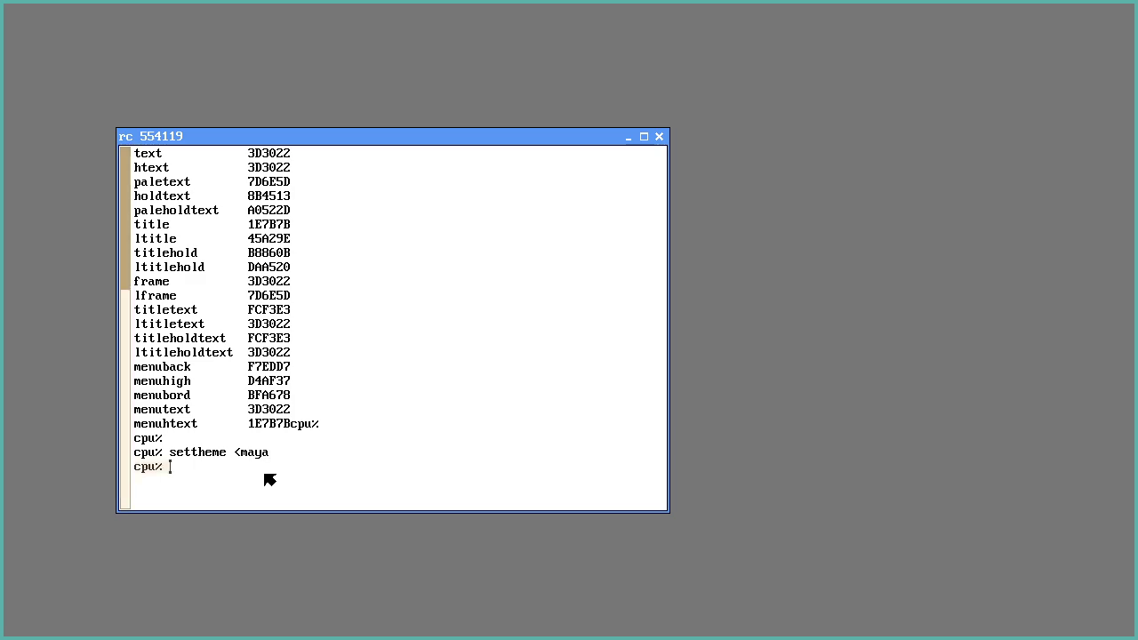
{"action": "right_click", "coordinate": [779, 160]}
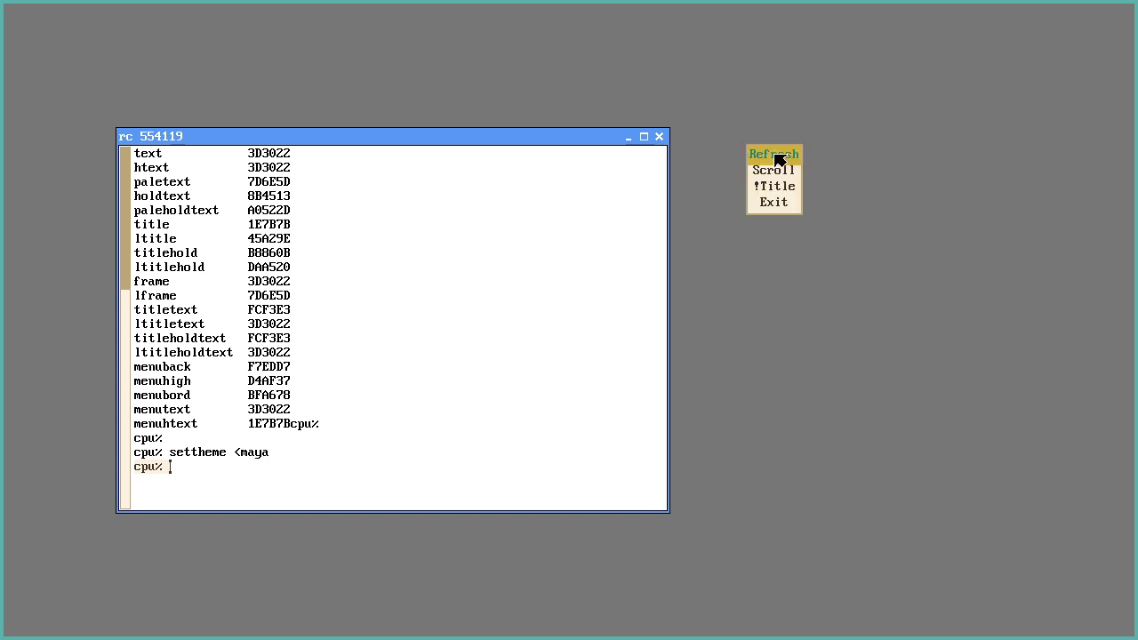
{"action": "left_click", "coordinate": [779, 159]}
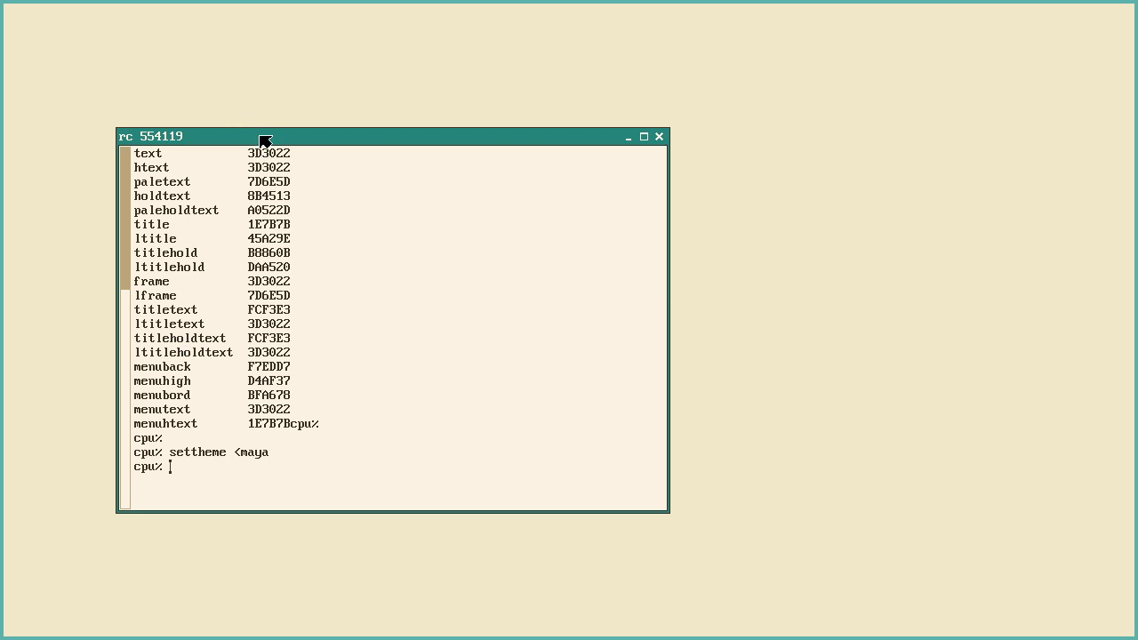
{"action": "left_click_drag", "start_coordinate": [265, 141], "coordinate": [209, 49]}
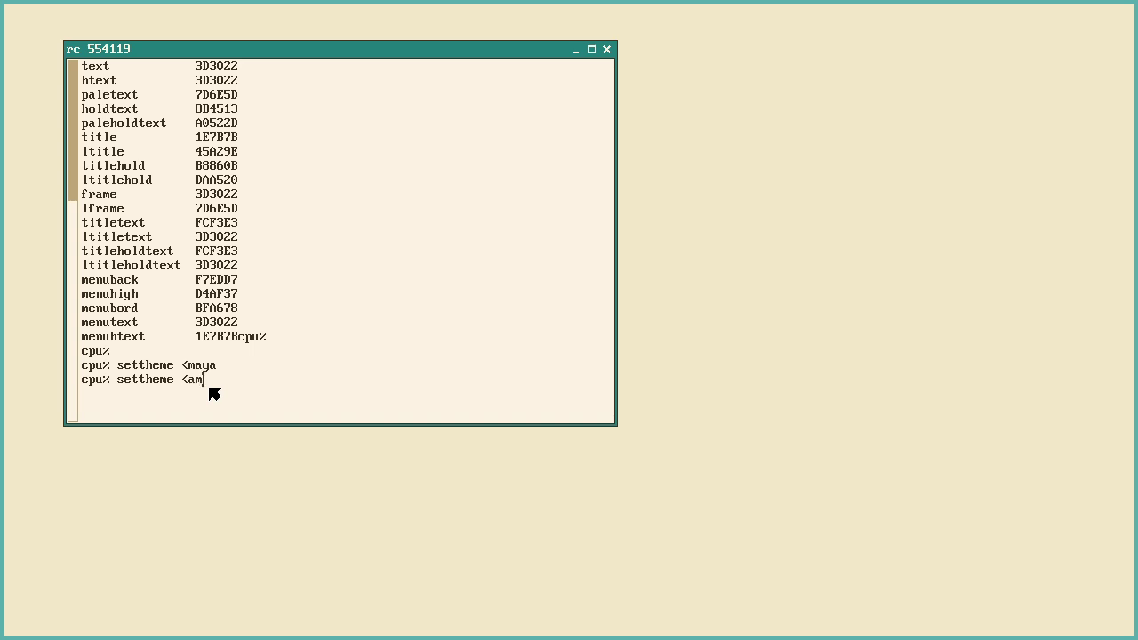
Apply the amber theme with settheme <amber, refresh the desktop and shift the rc window slightly down and to the right.
{"action": "key", "text": "Return"}
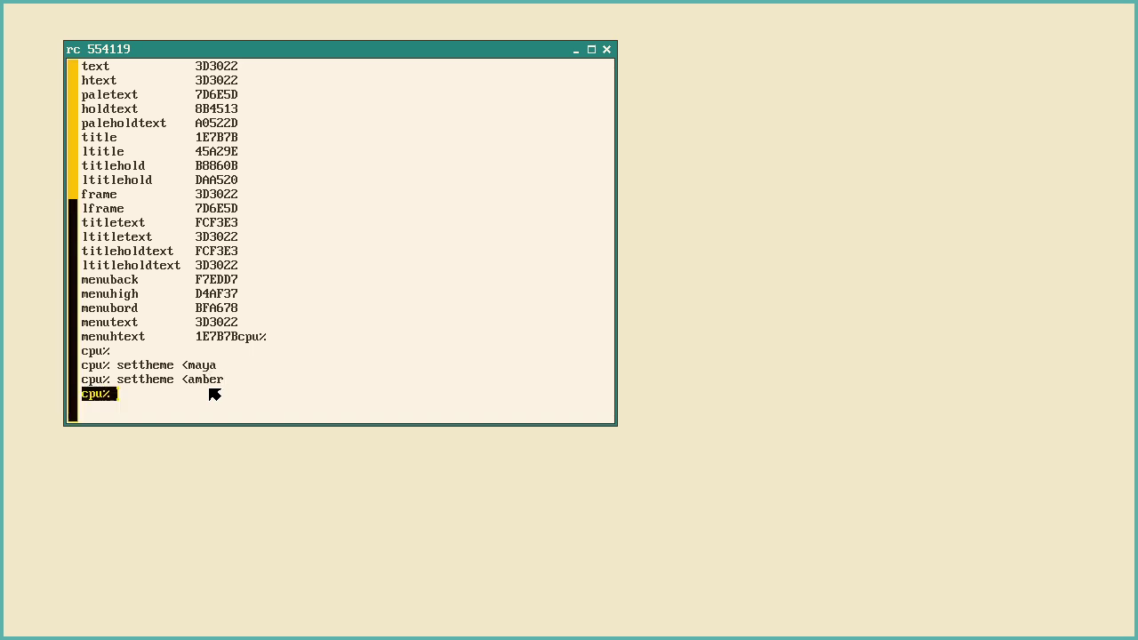
{"action": "right_click", "coordinate": [773, 165]}
{"action": "left_click", "coordinate": [771, 163]}
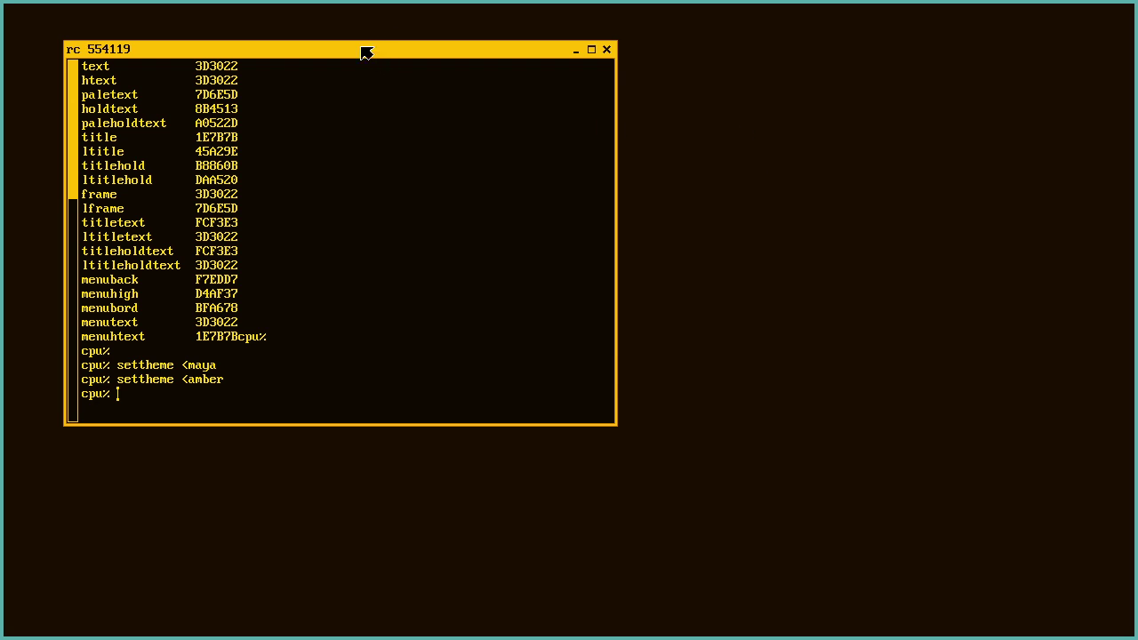
{"action": "left_click_drag", "start_coordinate": [363, 48], "coordinate": [391, 62]}
Create a new rc window to the right of the existing one and run clock in it.
{"action": "right_click", "coordinate": [780, 202]}
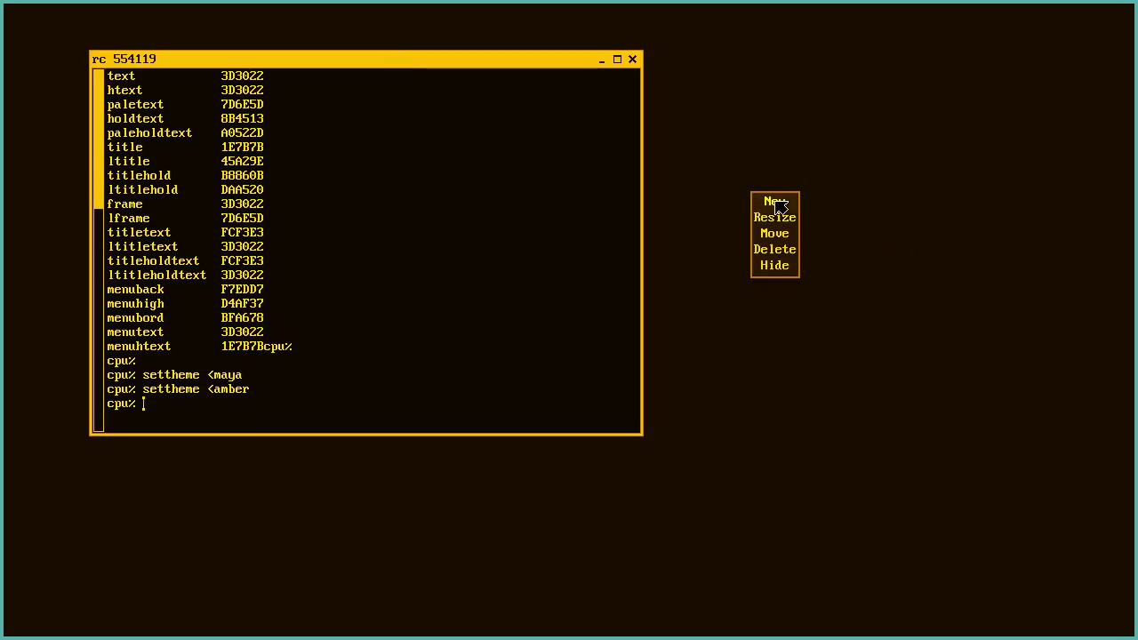
{"action": "left_click_drag", "start_coordinate": [776, 206], "coordinate": [1056, 469]}
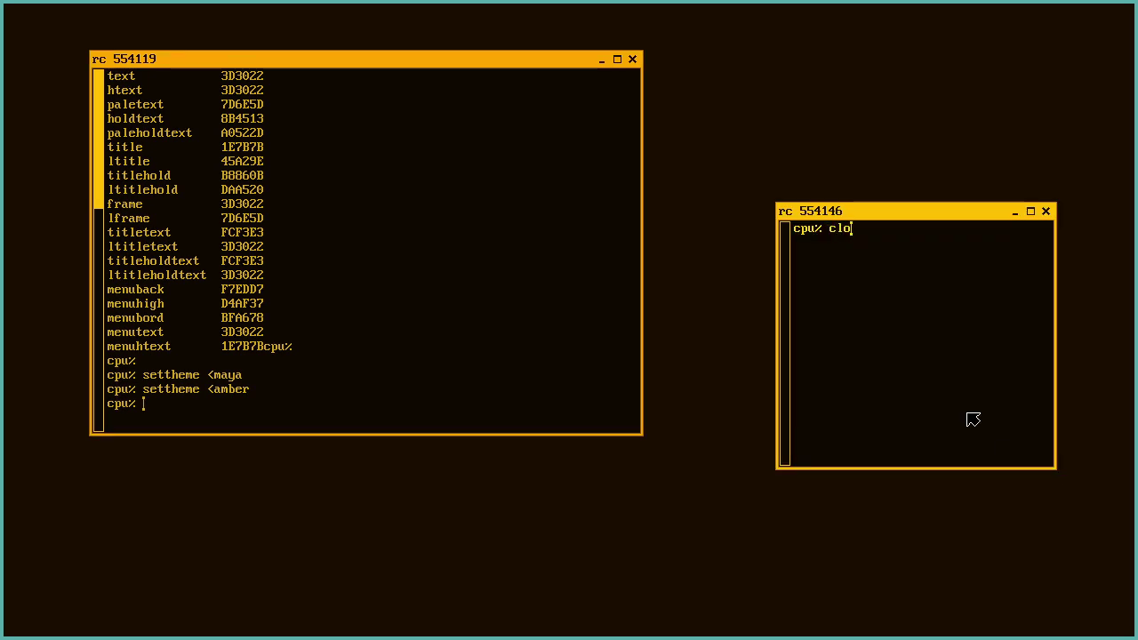
{"action": "key", "text": "Return"}
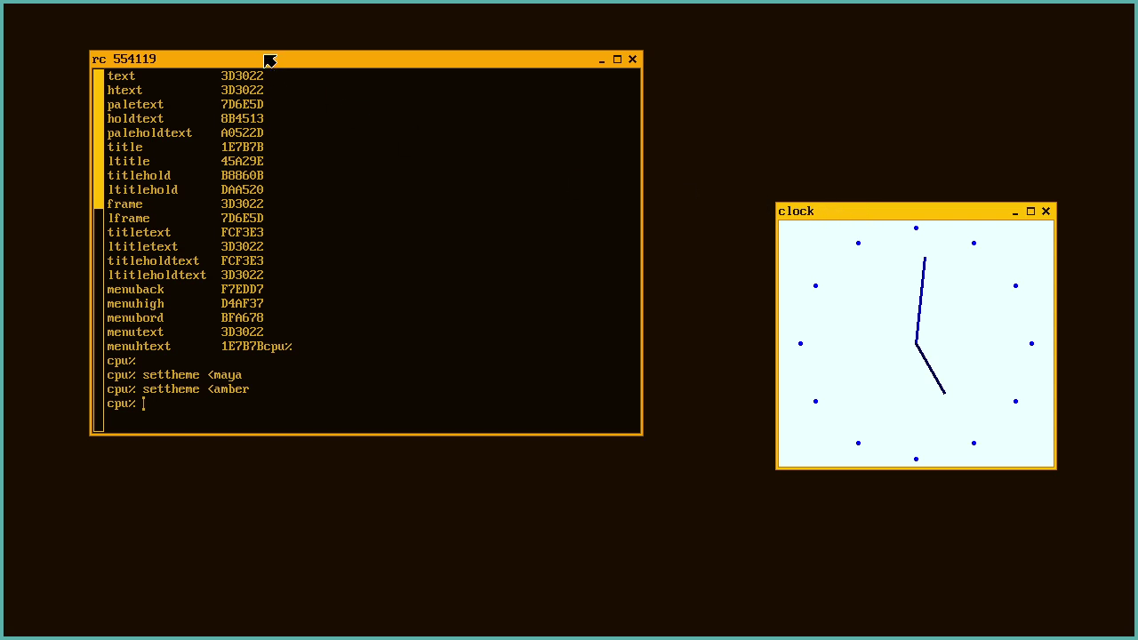
Move the large rc window over the clock and create a tall, narrow rc window in the desktop's upper-left area.
{"action": "left_click_drag", "start_coordinate": [266, 58], "coordinate": [698, 76]}
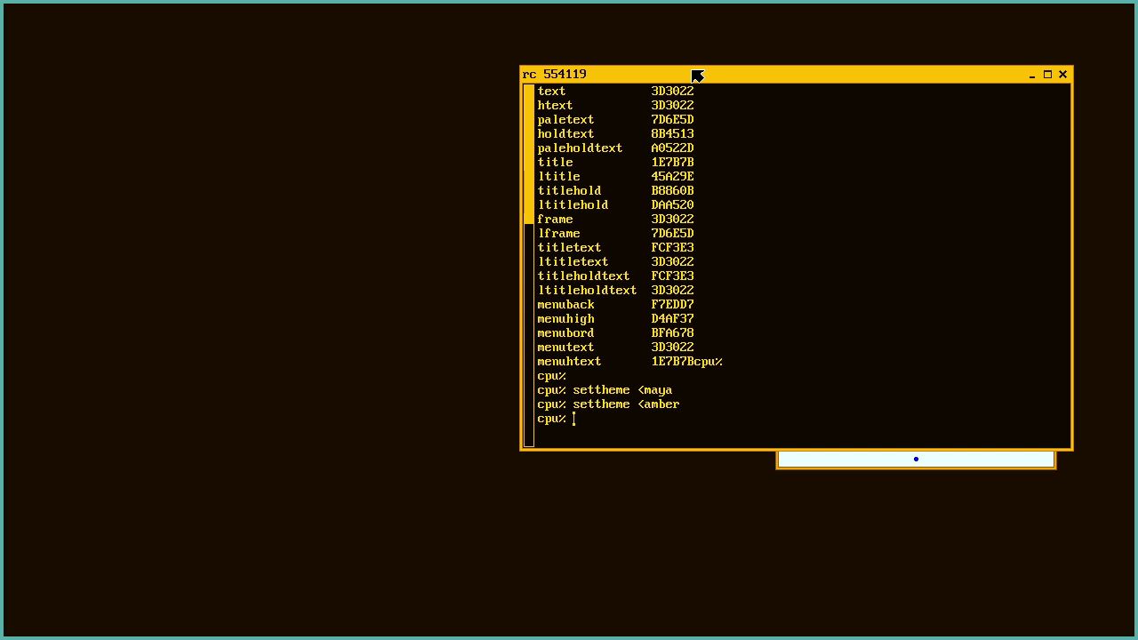
{"action": "right_click", "coordinate": [191, 292]}
{"action": "left_click_drag", "start_coordinate": [242, 375], "coordinate": [11, 14]}
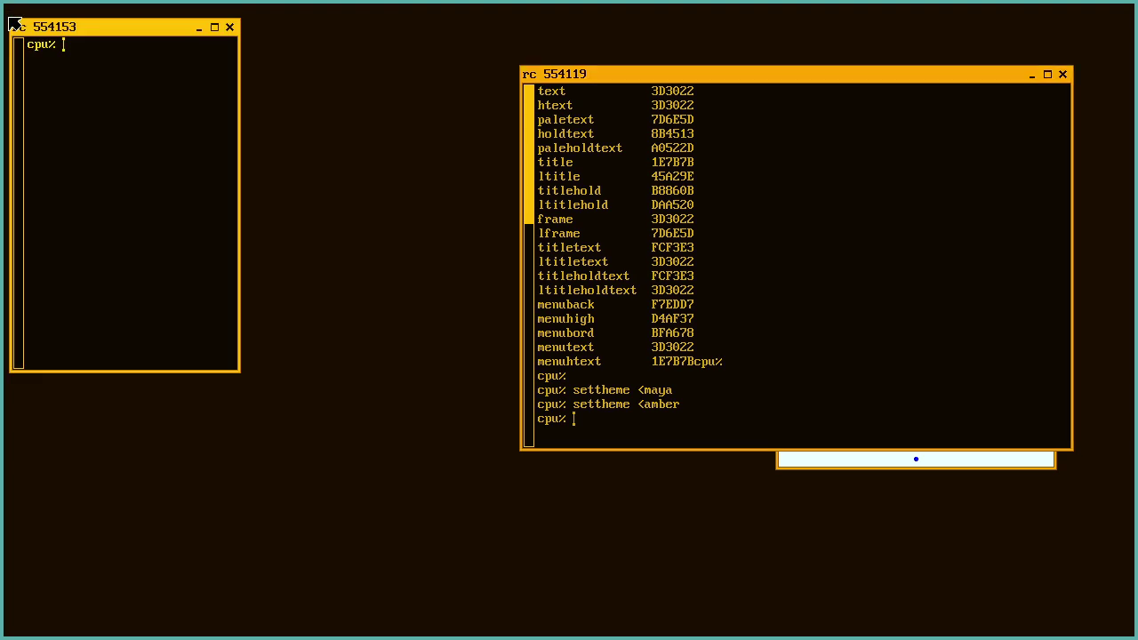
Run stats -lmisce files gate lilrouter in the new rc window and enlarge that window slightly from its lower-right corner.
{"action": "type", "text": "stats"}
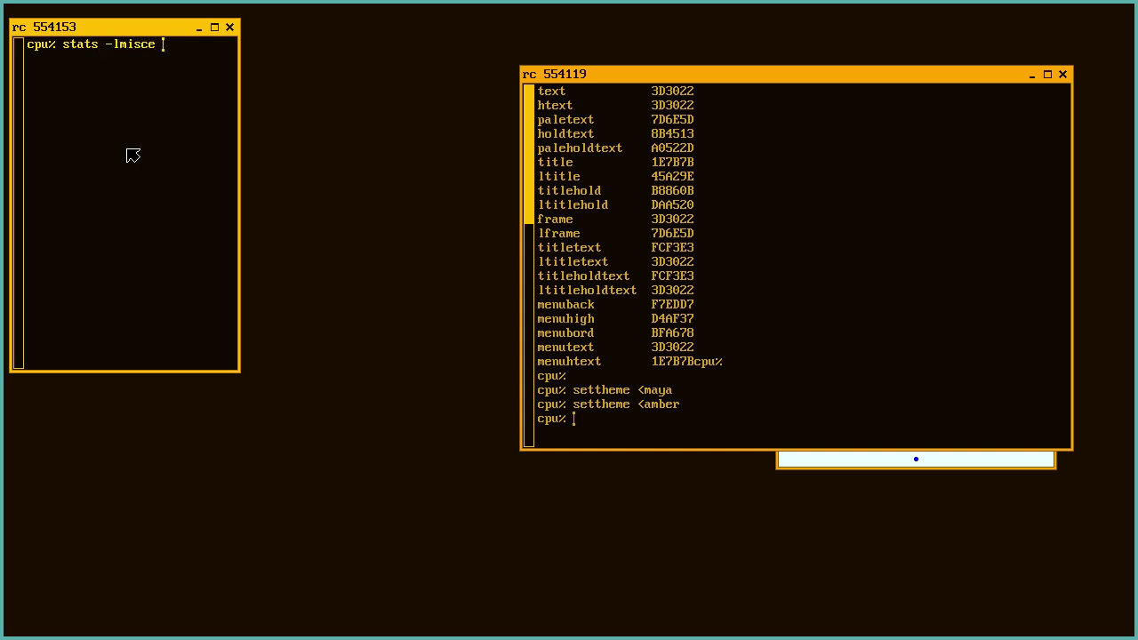
{"action": "type", "text": "-lmisce files gatre"}
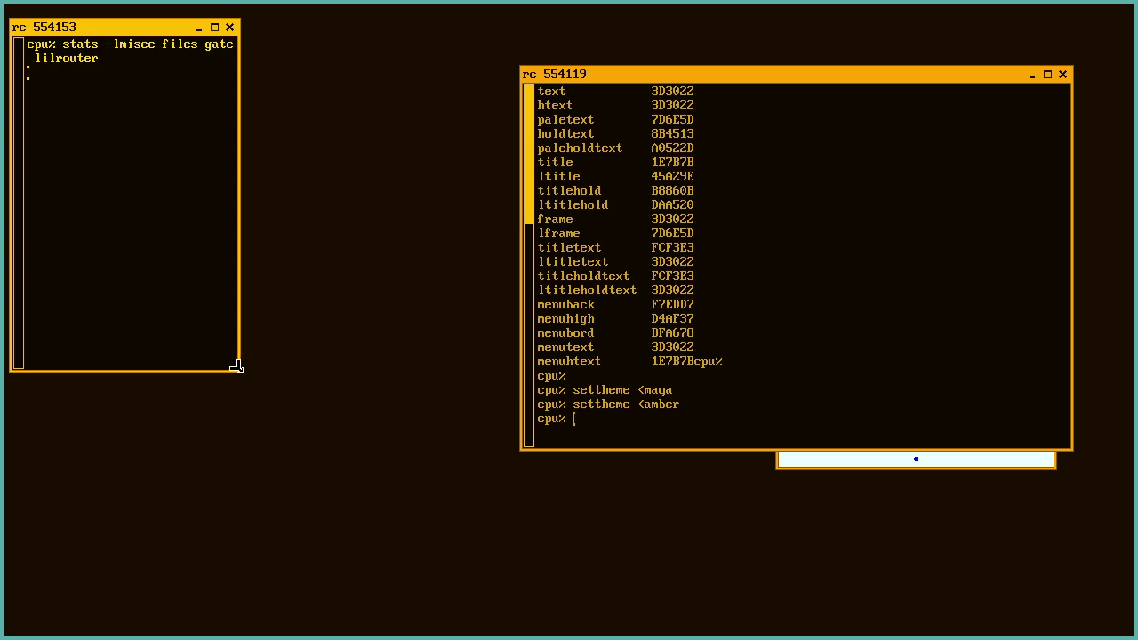
{"action": "left_click_drag", "start_coordinate": [239, 367], "coordinate": [286, 379]}
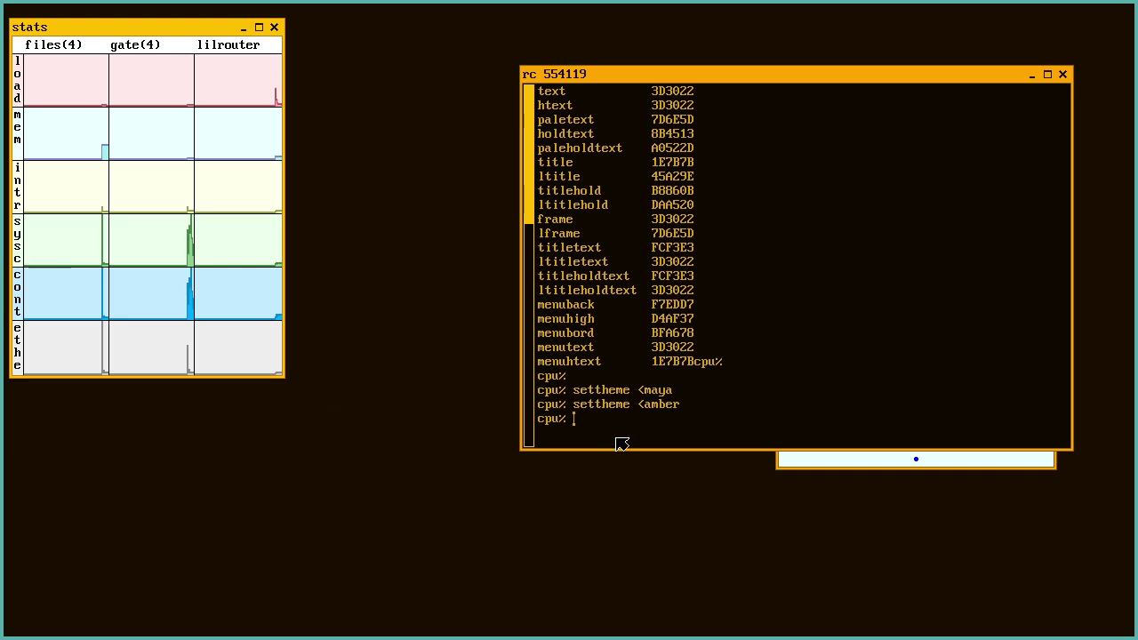
Reapply the maya theme by resending the earlier settheme <maya line in the rc window, and refresh the desktop.
{"action": "double_click", "coordinate": [577, 376]}
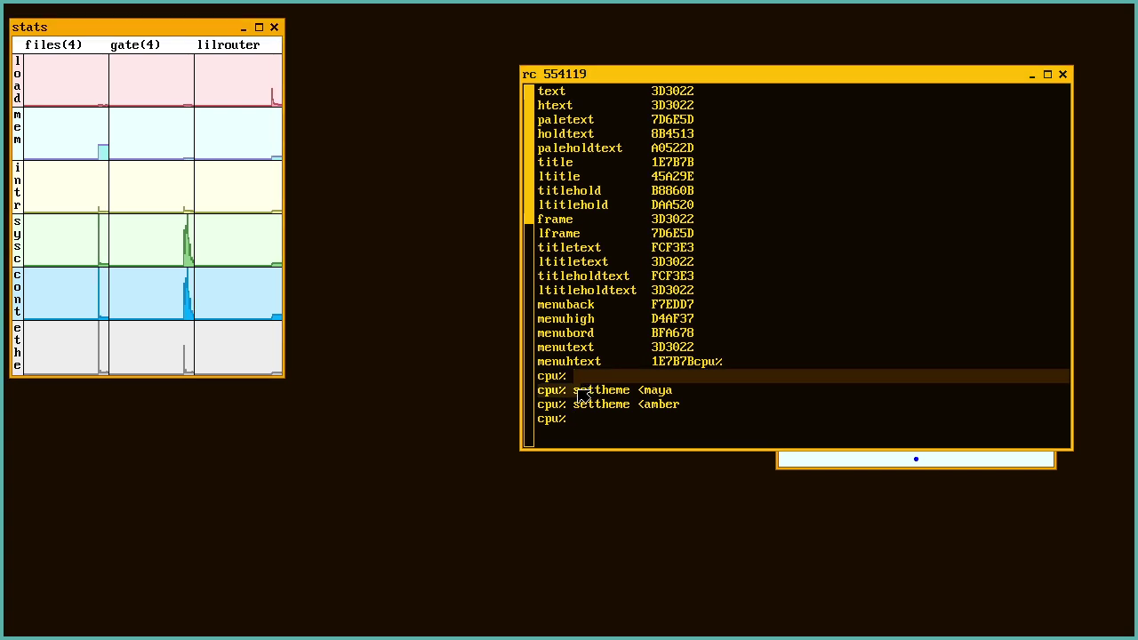
{"action": "left_click_drag", "start_coordinate": [574, 392], "coordinate": [668, 400]}
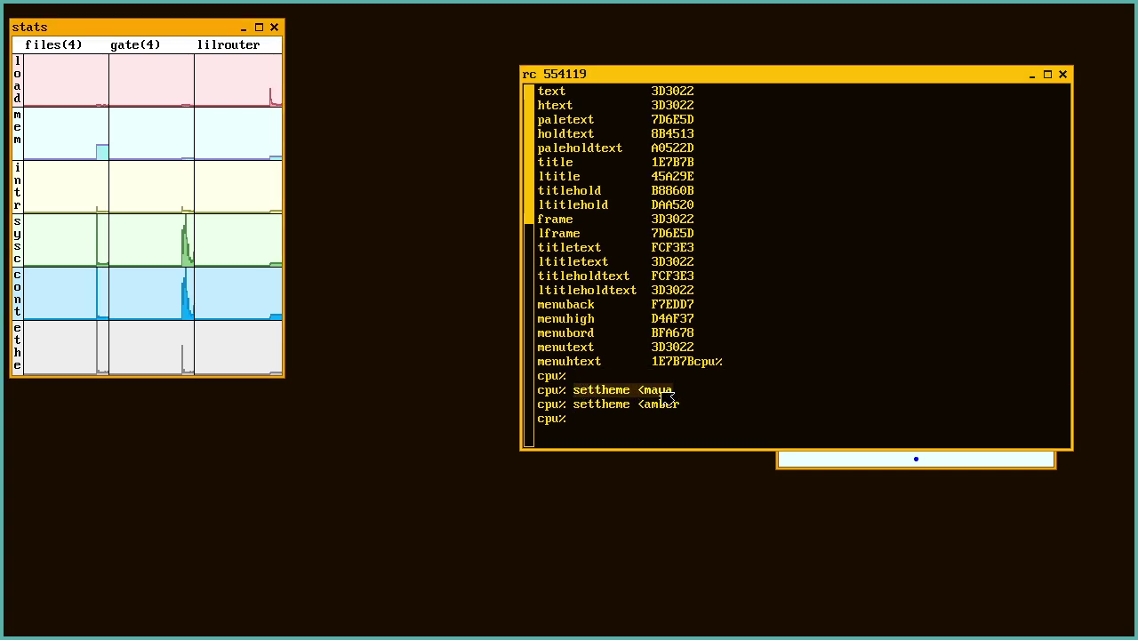
{"action": "middle_click", "coordinate": [663, 396]}
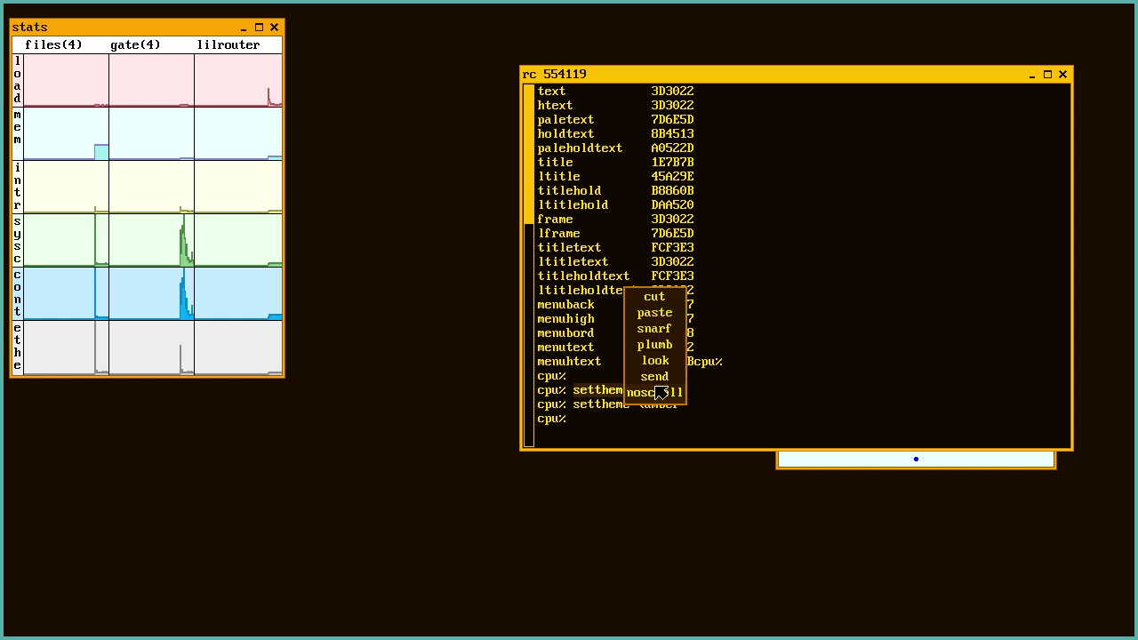
{"action": "middle_click", "coordinate": [657, 377]}
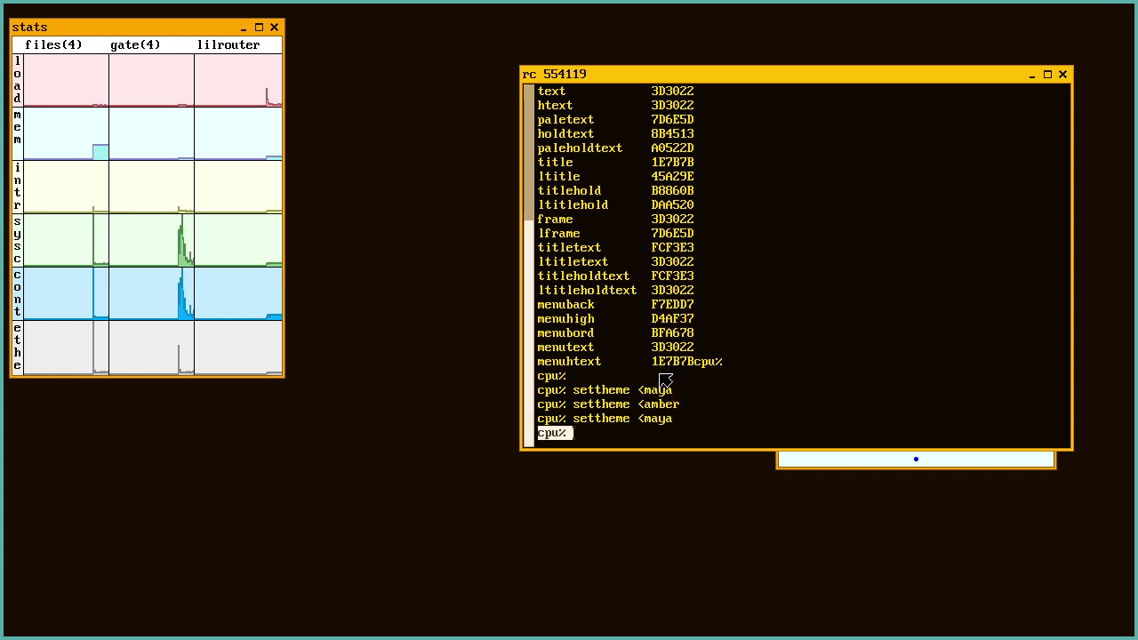
{"action": "right_click", "coordinate": [389, 355]}
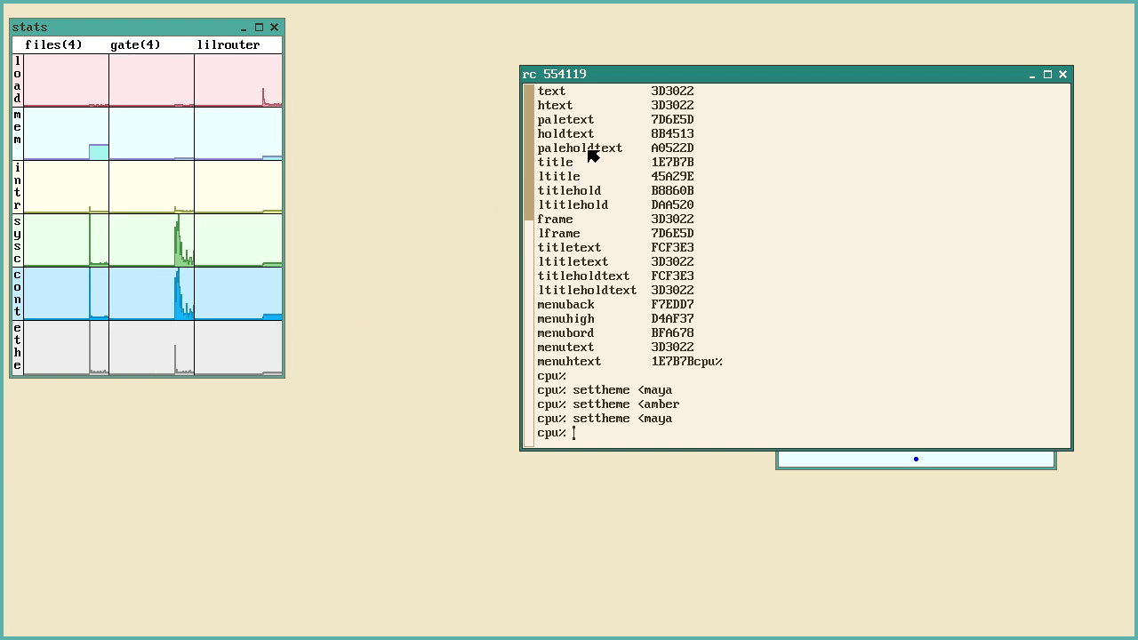
Move the rc window down and left to uncover the clock, bring stats to the front, and make the rc window active again.
{"action": "left_click_drag", "start_coordinate": [705, 77], "coordinate": [345, 225]}
{"action": "left_click", "coordinate": [236, 164]}
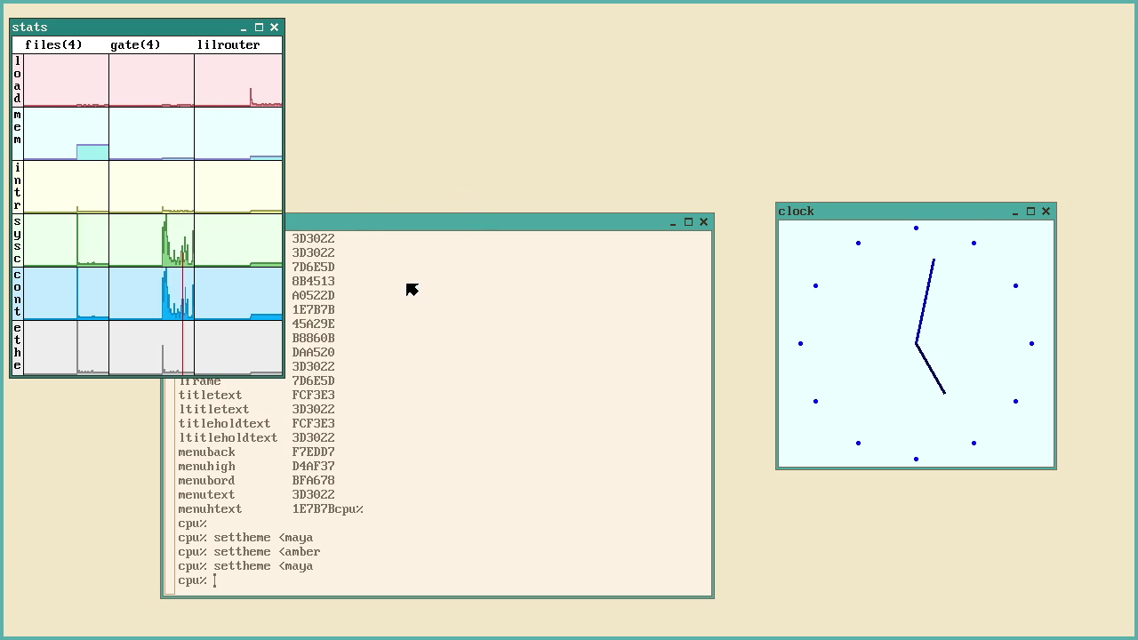
{"action": "left_click", "coordinate": [407, 229]}
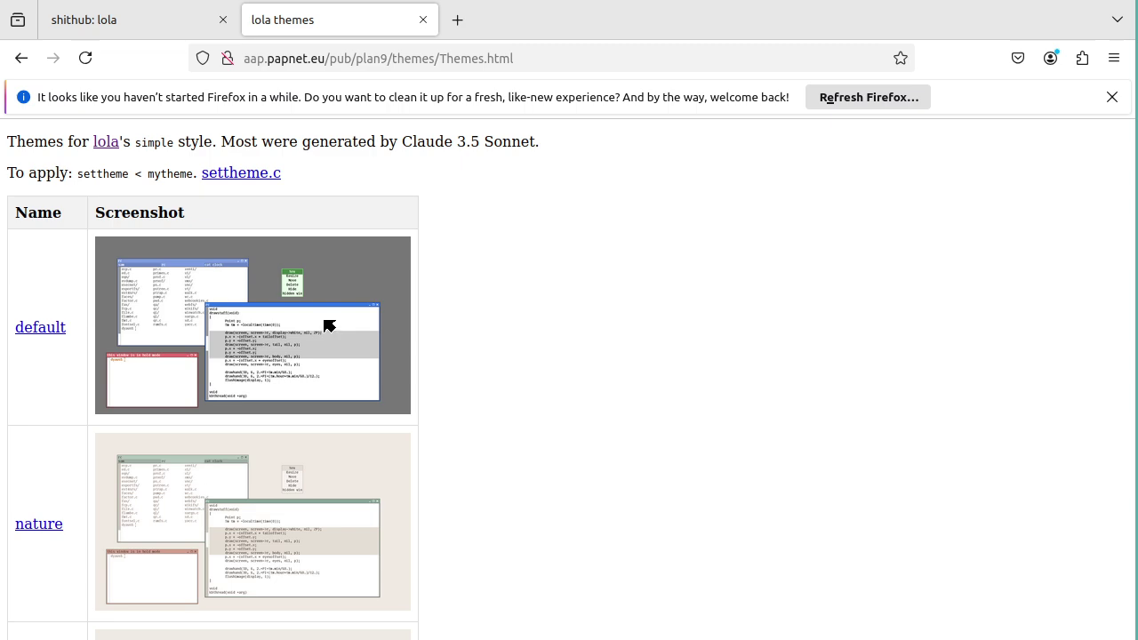
Switch to the shithub lola page in Firefox, open the repository's log and look through the recent commits.
{"action": "left_click", "coordinate": [161, 34]}
{"action": "scroll", "coordinate": [204, 343], "scroll_direction": "up", "scroll_amount": 15}
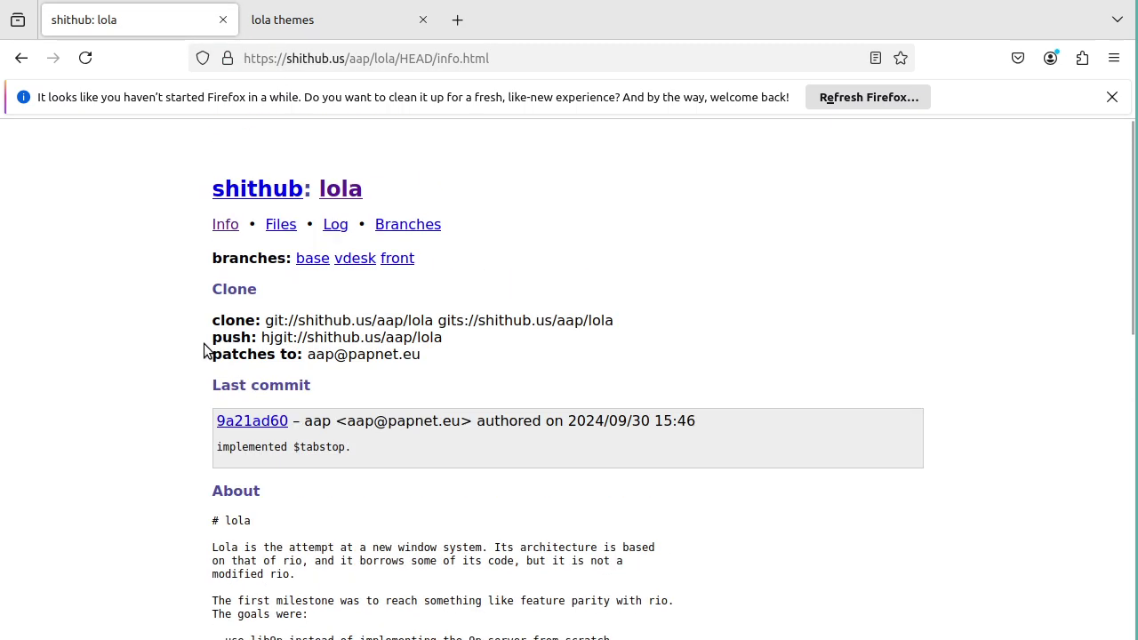
{"action": "left_click", "coordinate": [333, 229]}
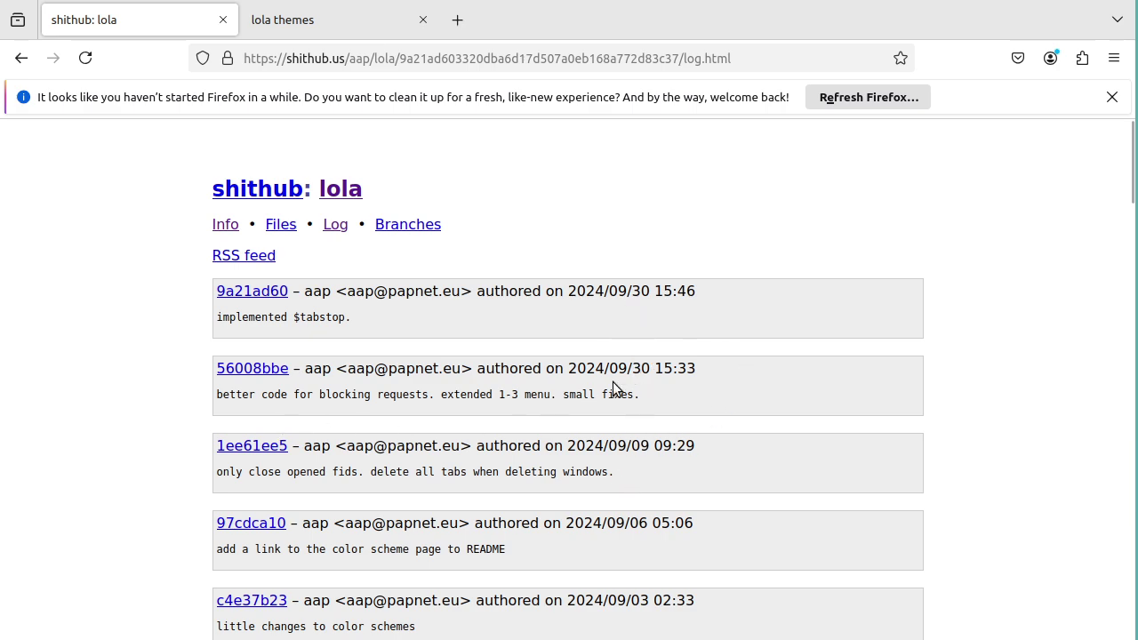
{"action": "scroll", "coordinate": [613, 382], "scroll_direction": "down", "scroll_amount": 5}
{"action": "scroll", "coordinate": [612, 382], "scroll_direction": "up", "scroll_amount": 2}
{"action": "scroll", "coordinate": [613, 388], "scroll_direction": "up", "scroll_amount": 3}
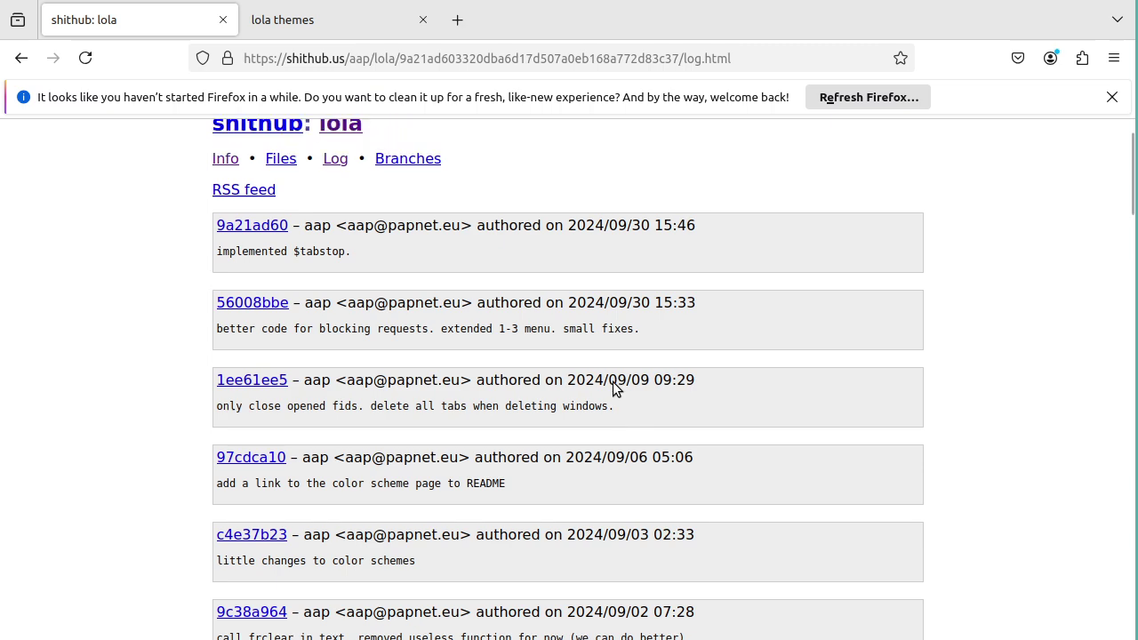
{"action": "scroll", "coordinate": [588, 389], "scroll_direction": "down", "scroll_amount": 4}
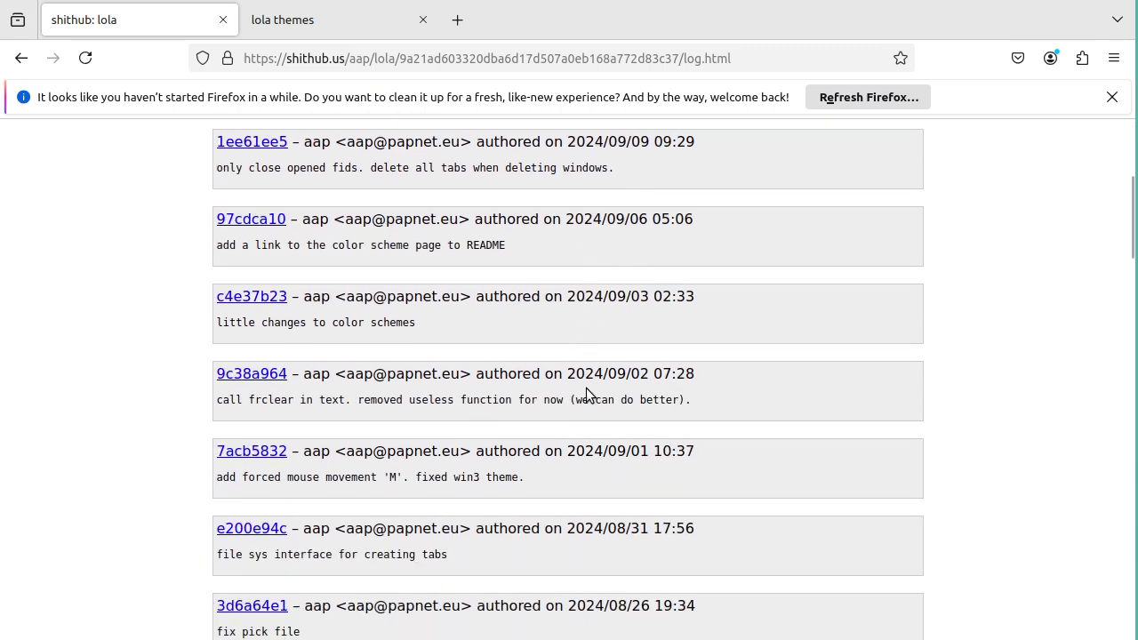
{"action": "scroll", "coordinate": [586, 391], "scroll_direction": "up", "scroll_amount": 4}
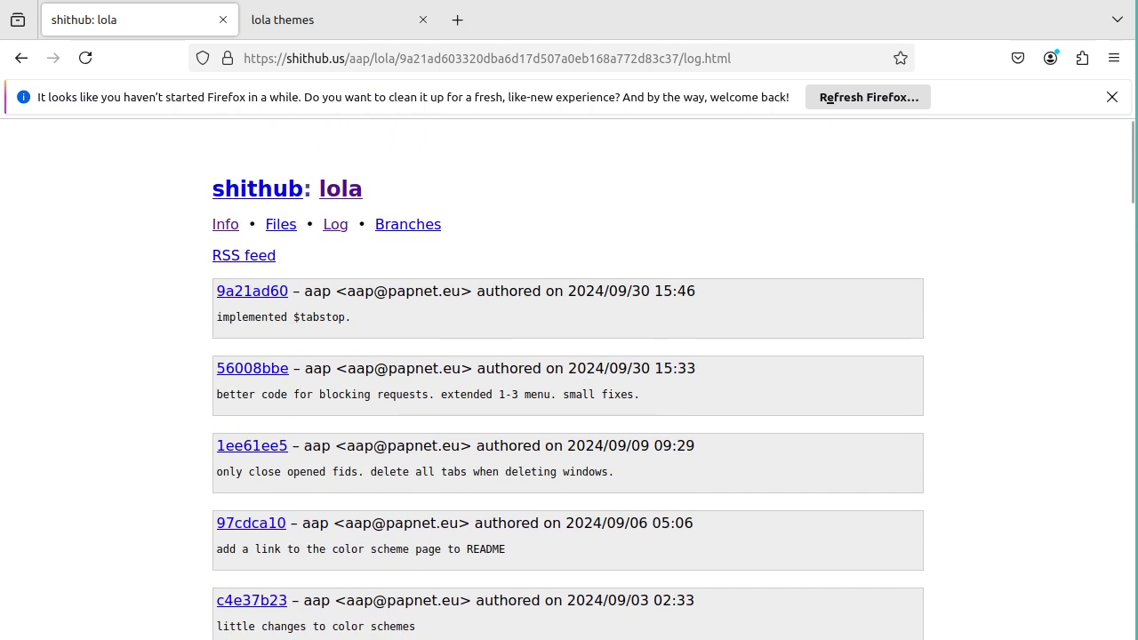